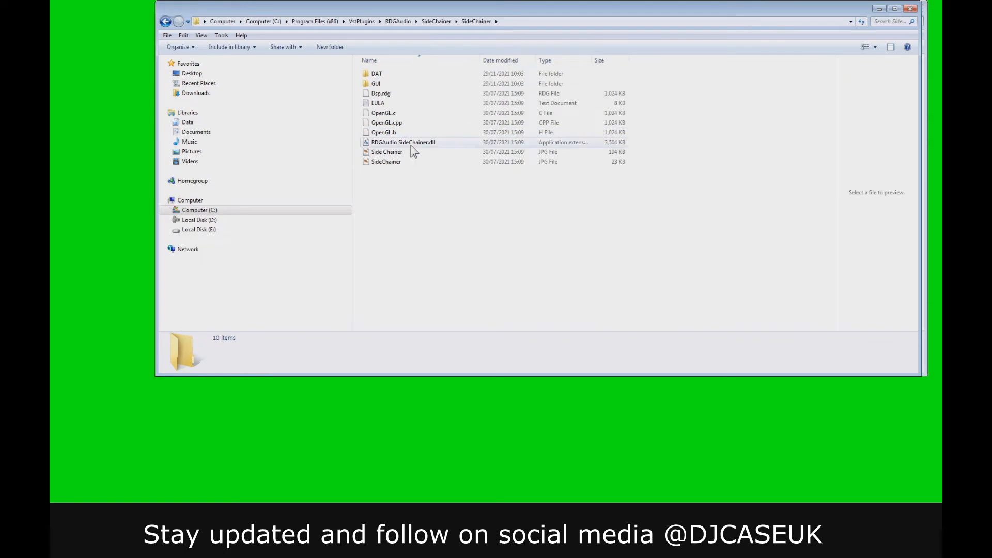
- Inspect RDGAudio SideChainer.dll in the SideChainer plug-in folder and go back up to the RDGAudio folder
{"action": "left_click", "coordinate": [410, 145]}
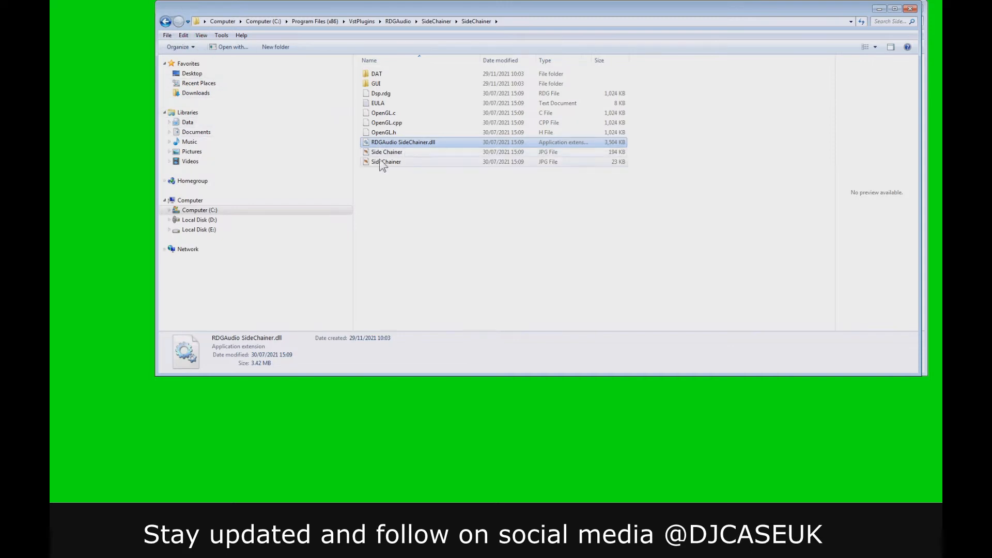
{"action": "left_click", "coordinate": [166, 21]}
{"action": "left_click", "coordinate": [165, 21]}
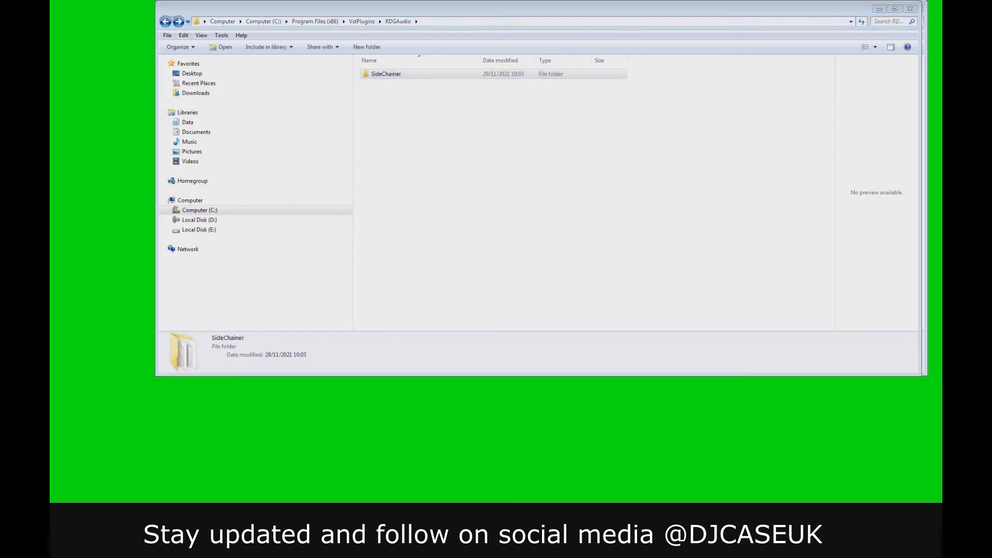
- Switch to ACID Pro, bring its window fully into view and insert an audio track in the empty project
{"action": "left_click", "coordinate": [165, 40]}
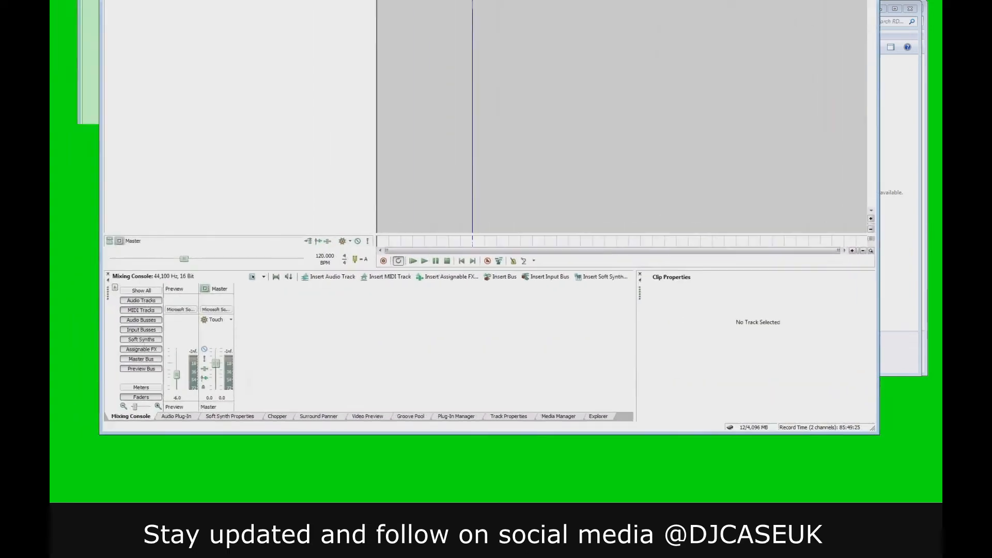
{"action": "left_click_drag", "start_coordinate": [485, 0], "coordinate": [534, 7]}
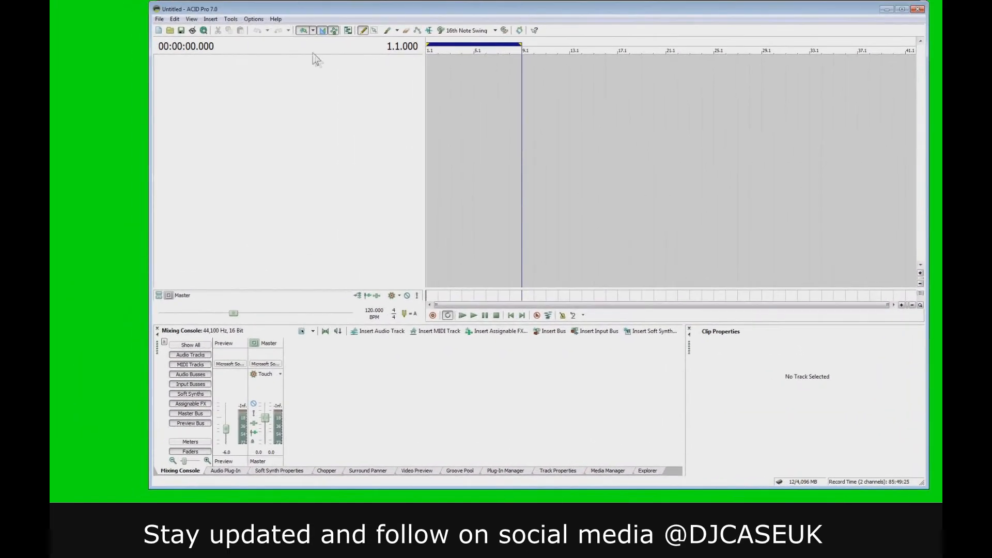
{"action": "right_click", "coordinate": [332, 84]}
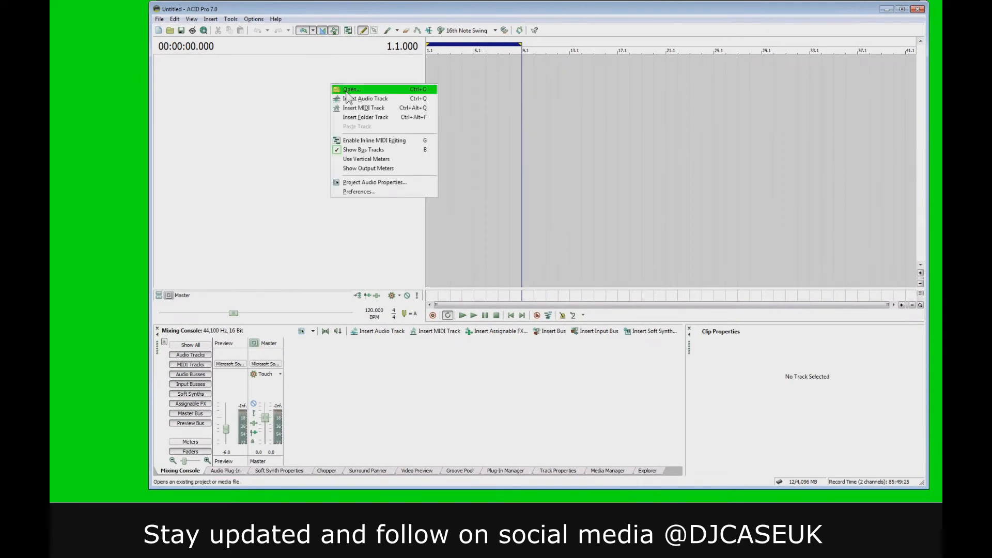
{"action": "left_click", "coordinate": [362, 100]}
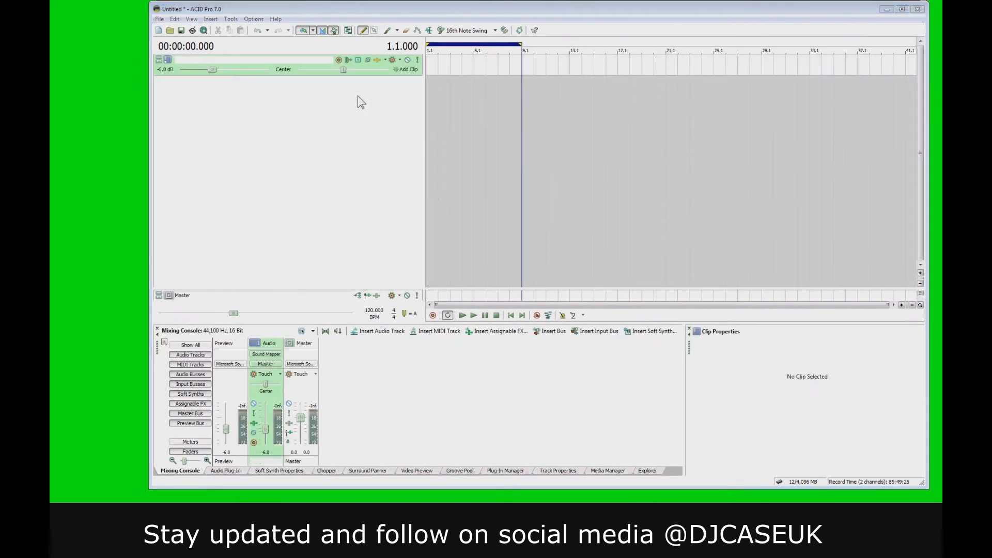
- Look up RDGAudio SideChainer among the available effects for the audio track and leave the chooser without adding it
{"action": "left_click", "coordinate": [378, 60]}
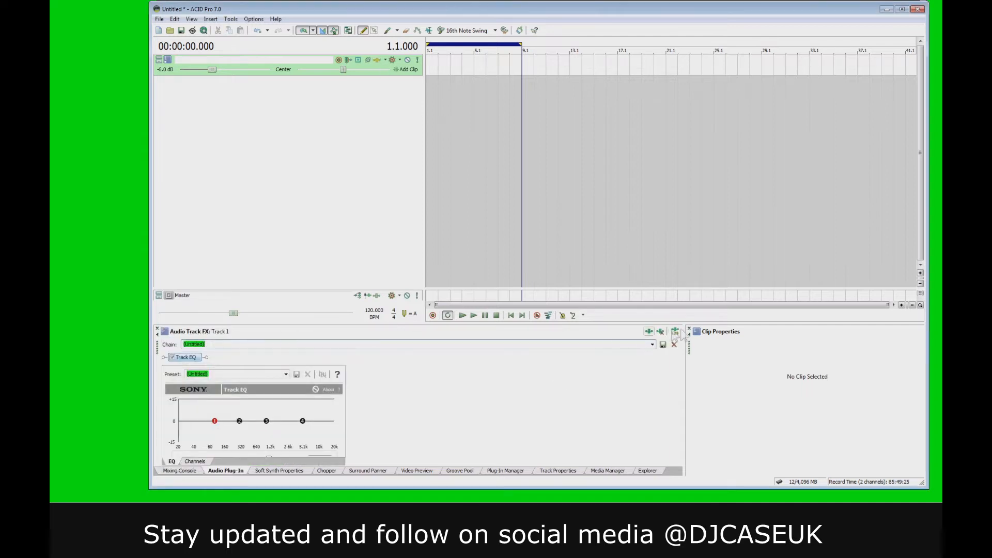
{"action": "left_click", "coordinate": [648, 333]}
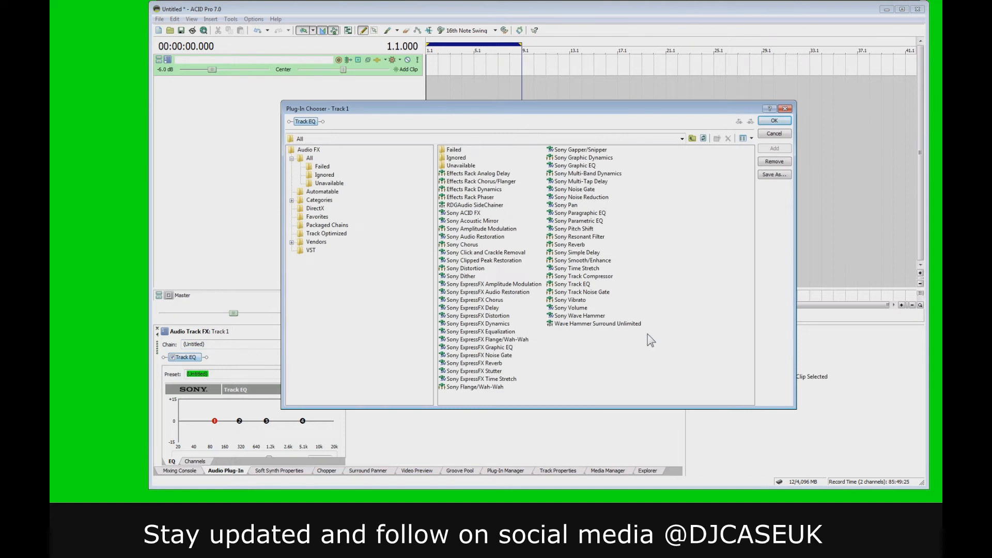
{"action": "left_click", "coordinate": [466, 205]}
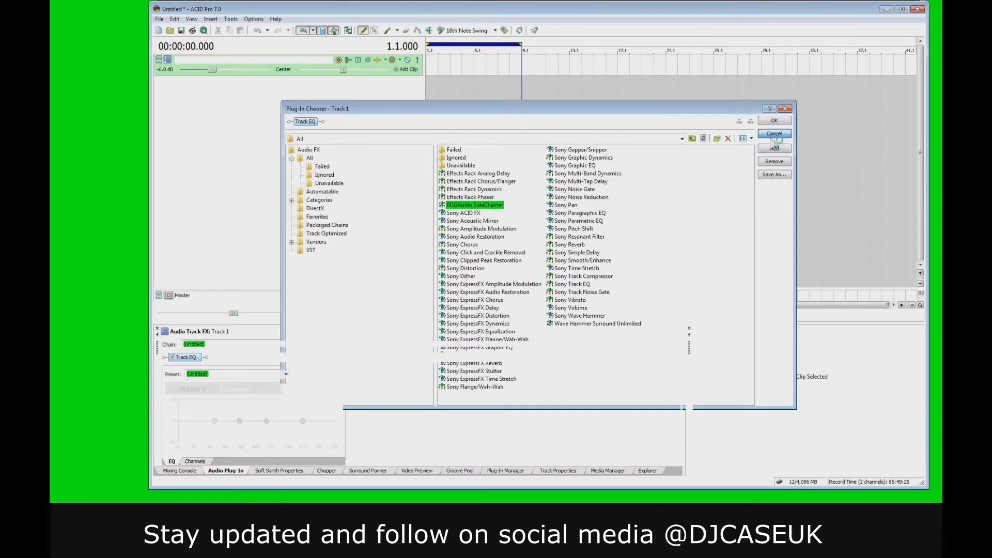
{"action": "left_click", "coordinate": [773, 136]}
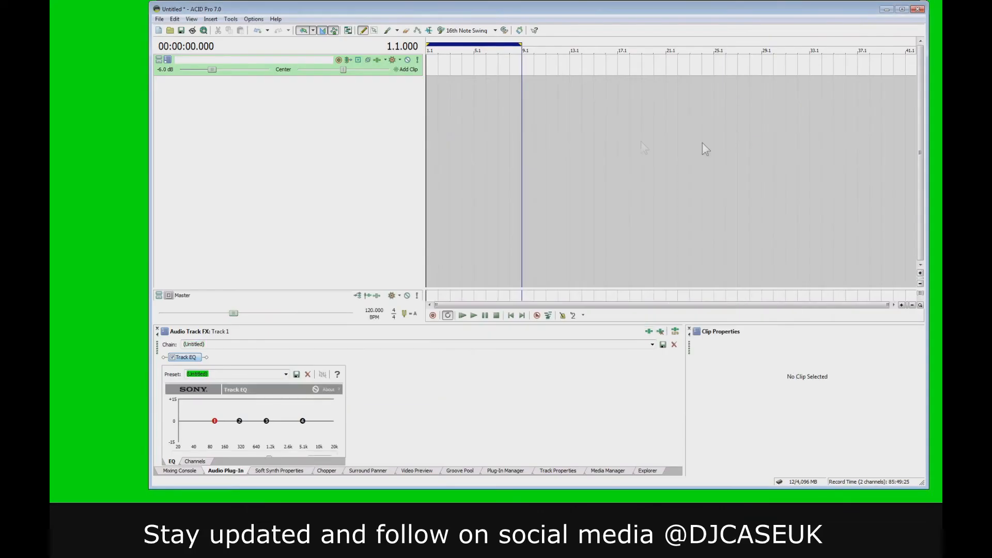
- Insert a MIDI track and assign the My First Synth soft synth to it
{"action": "right_click", "coordinate": [340, 107]}
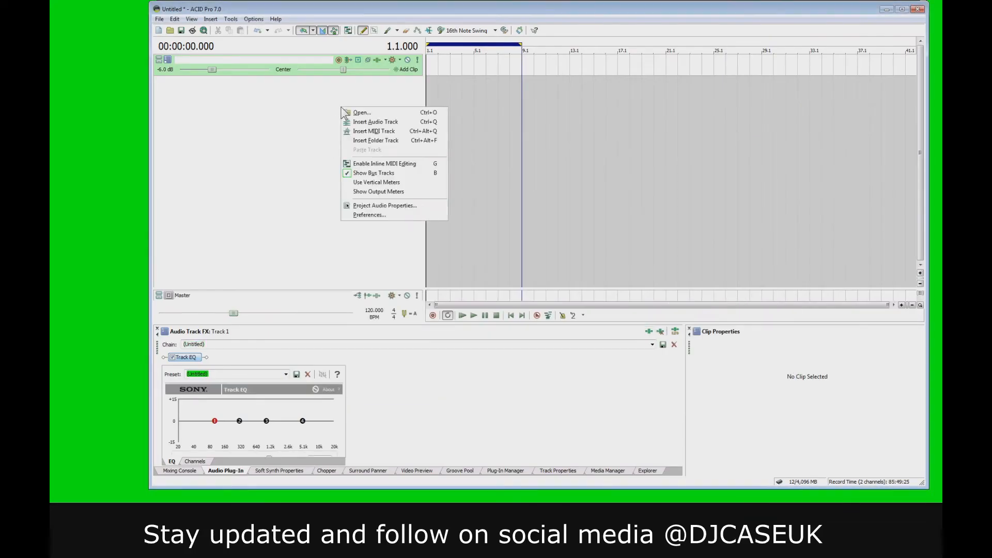
{"action": "left_click", "coordinate": [375, 132]}
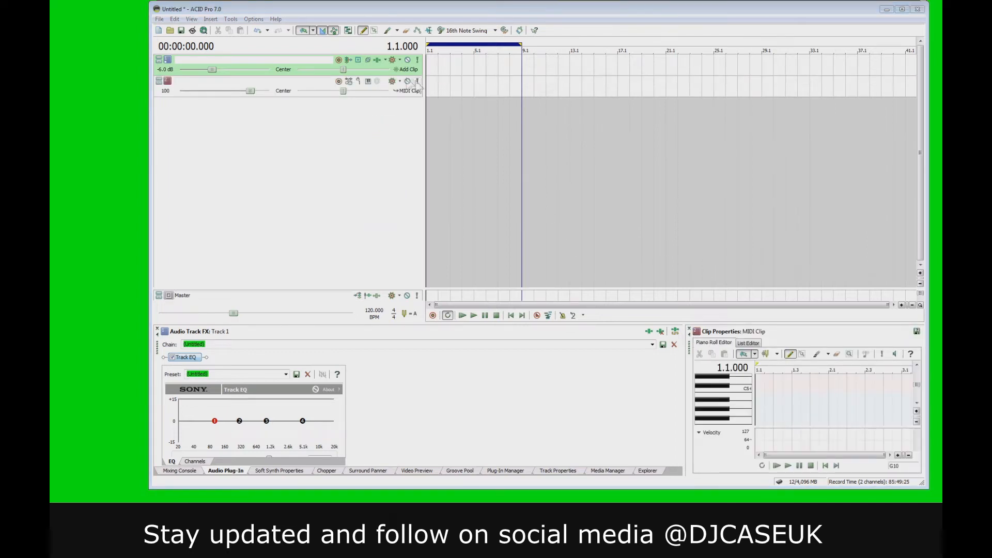
{"action": "left_click", "coordinate": [359, 82]}
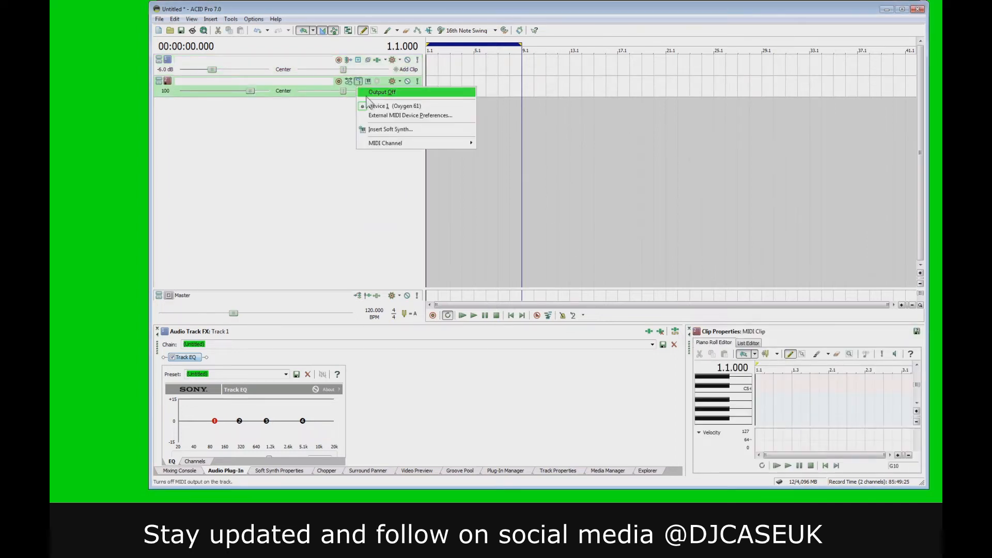
{"action": "left_click", "coordinate": [390, 131]}
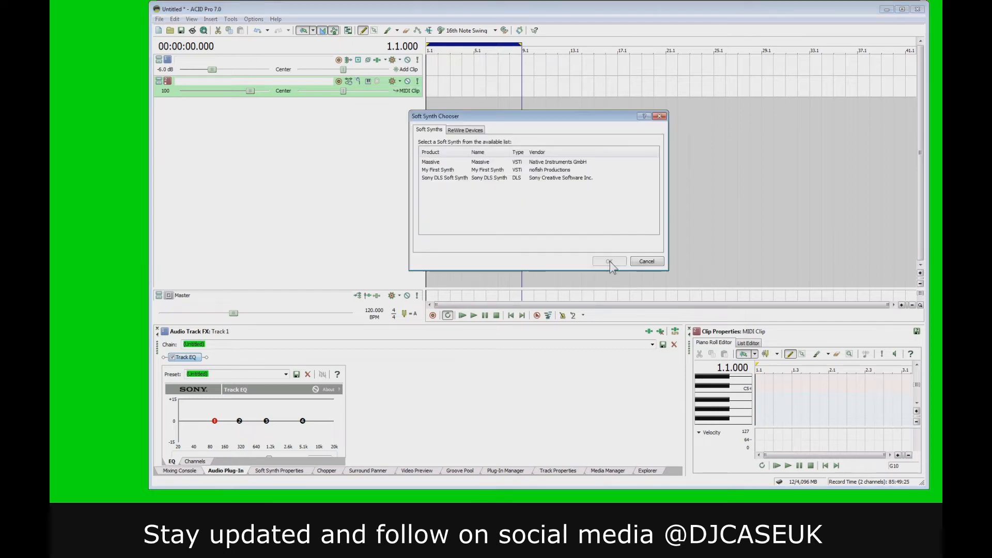
{"action": "left_click", "coordinate": [437, 163]}
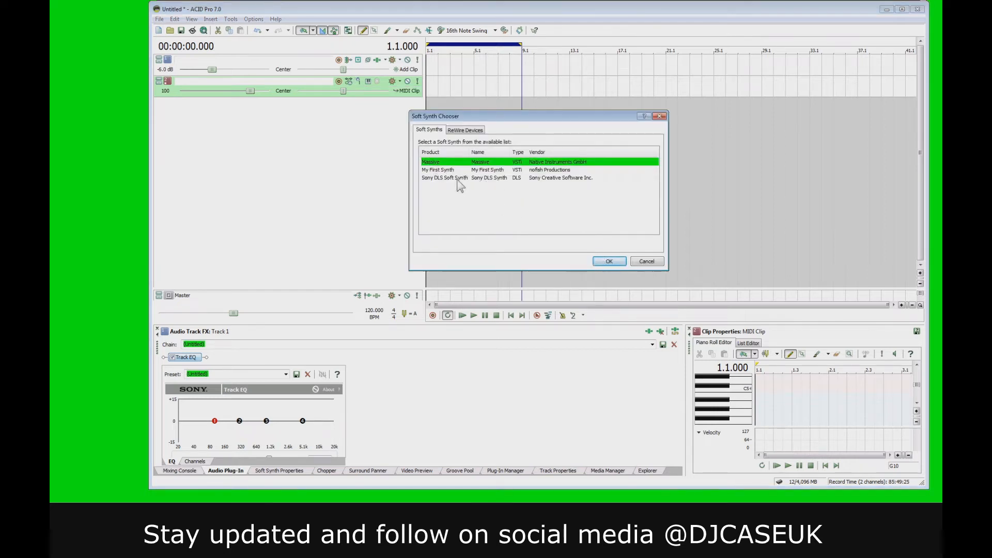
{"action": "left_click", "coordinate": [447, 171]}
{"action": "left_click", "coordinate": [608, 262]}
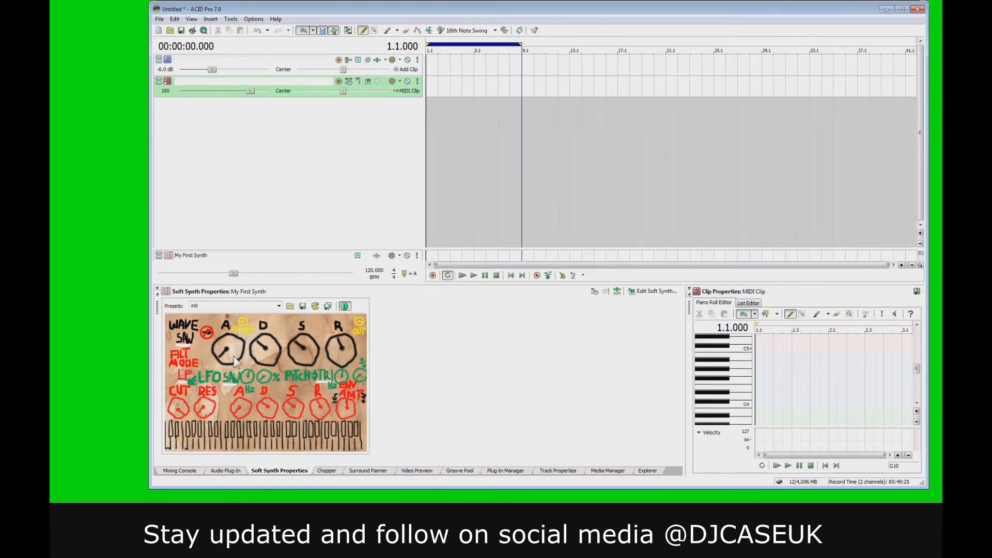
- Draw a MIDI clip about nine bars long on the synth track and turn up the synth's upper R (release) knob
{"action": "left_click_drag", "start_coordinate": [432, 89], "coordinate": [533, 87]}
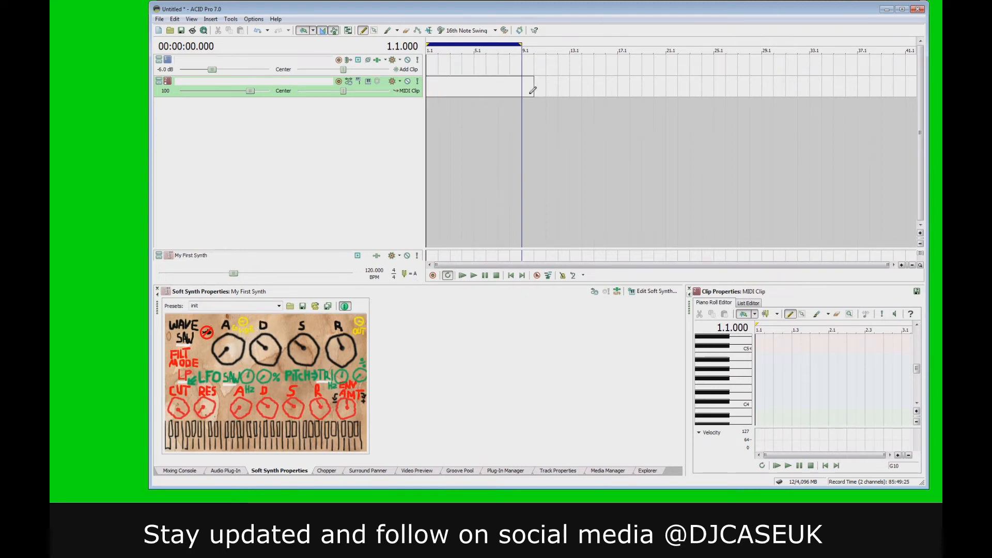
{"action": "left_click_drag", "start_coordinate": [417, 97], "coordinate": [417, 136]}
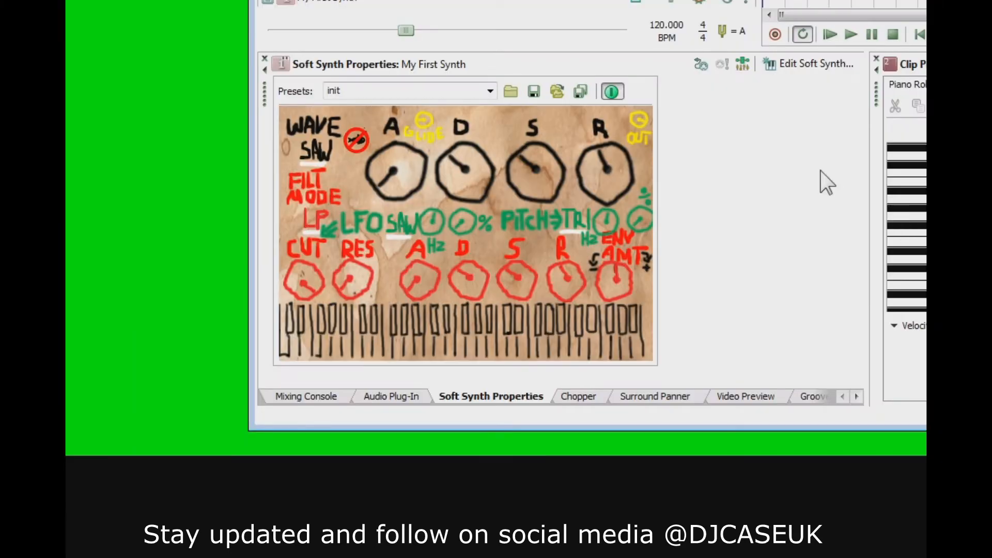
{"action": "left_click_drag", "start_coordinate": [871, 173], "coordinate": [655, 134]}
{"action": "left_click_drag", "start_coordinate": [609, 176], "coordinate": [627, 49]}
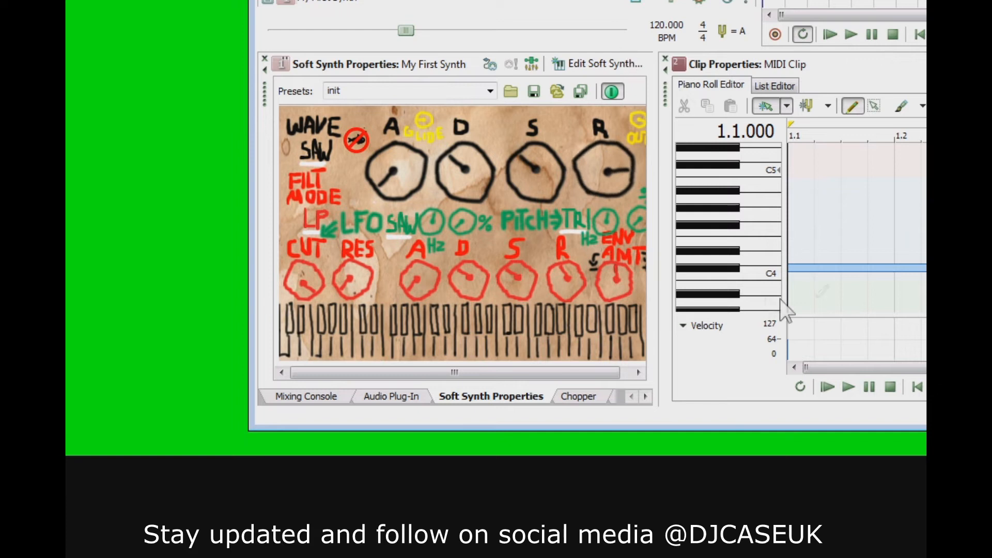
- Audition a key near C4 and draw a sustained C#4 note from the clip's start to the end of bar 4
{"action": "left_click", "coordinate": [768, 279]}
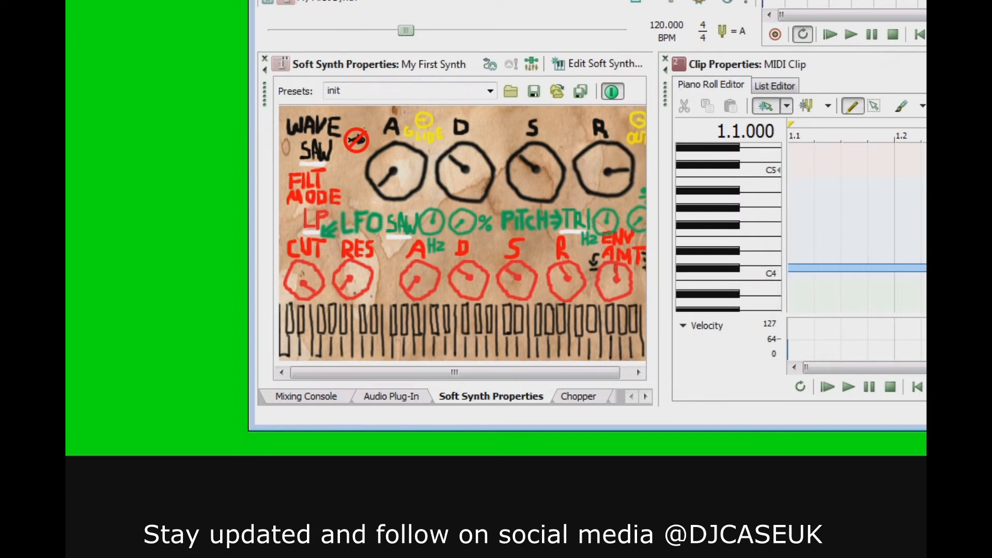
{"action": "left_click_drag", "start_coordinate": [924, 268], "coordinate": [927, 268]}
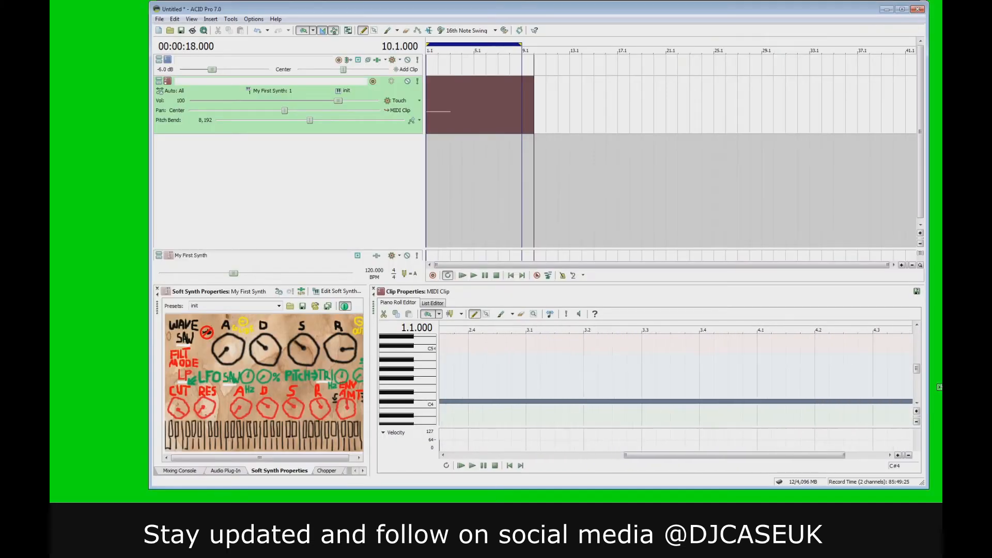
{"action": "left_click_drag", "start_coordinate": [939, 386], "coordinate": [907, 384]}
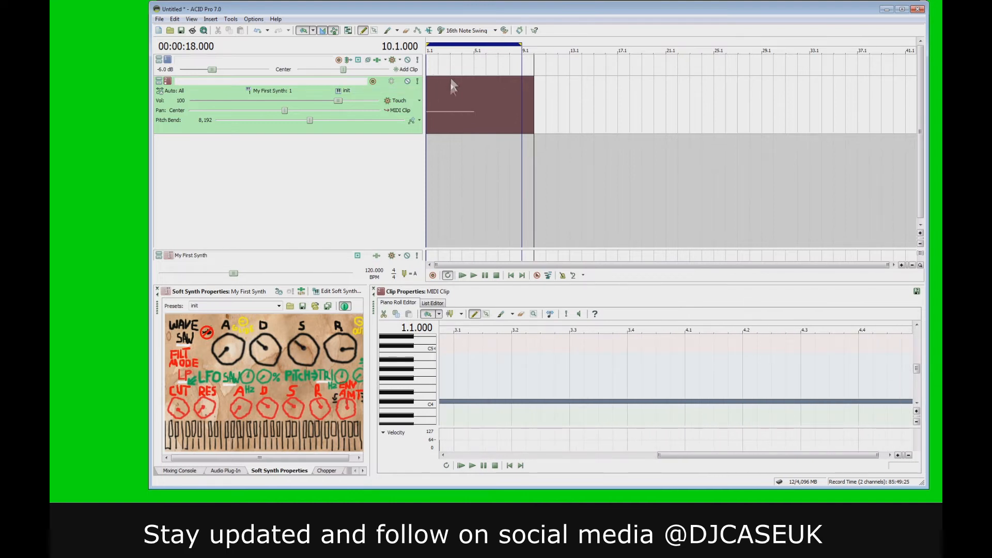
- Shorten the MIDI clip and the loop region to four bars and play the loop back
{"action": "left_click_drag", "start_coordinate": [534, 92], "coordinate": [474, 92]}
{"action": "left_click_drag", "start_coordinate": [530, 41], "coordinate": [474, 44]}
{"action": "left_click", "coordinate": [463, 276]}
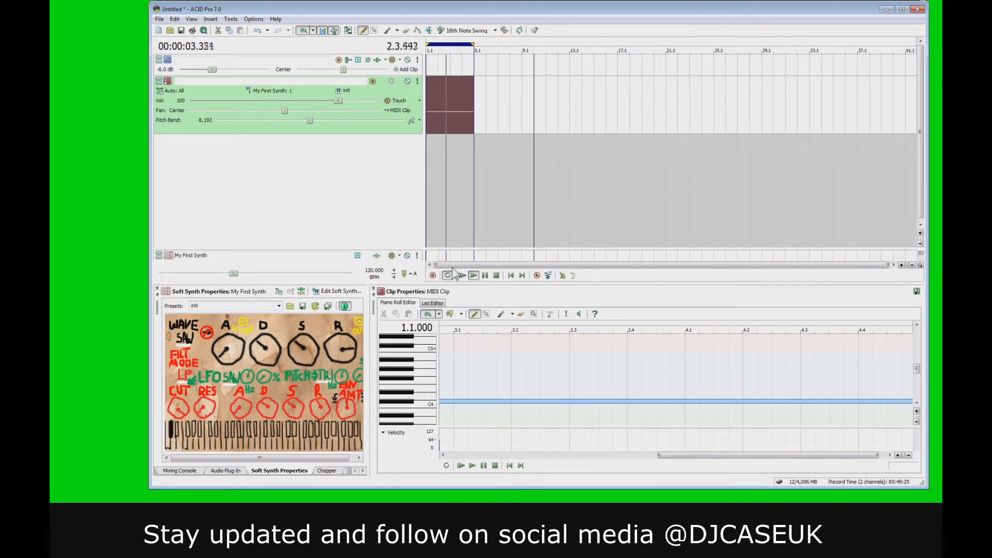
{"action": "left_click", "coordinate": [495, 277]}
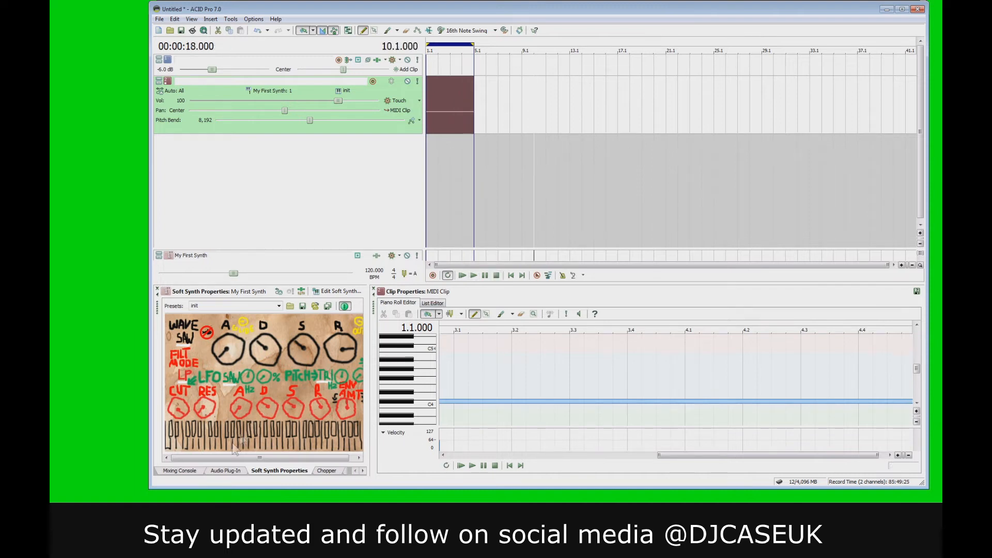
- Add the RDGAudio SideChainer plug-in to the My First Synth channel's effects chain from the mixing console
{"action": "left_click", "coordinate": [181, 471]}
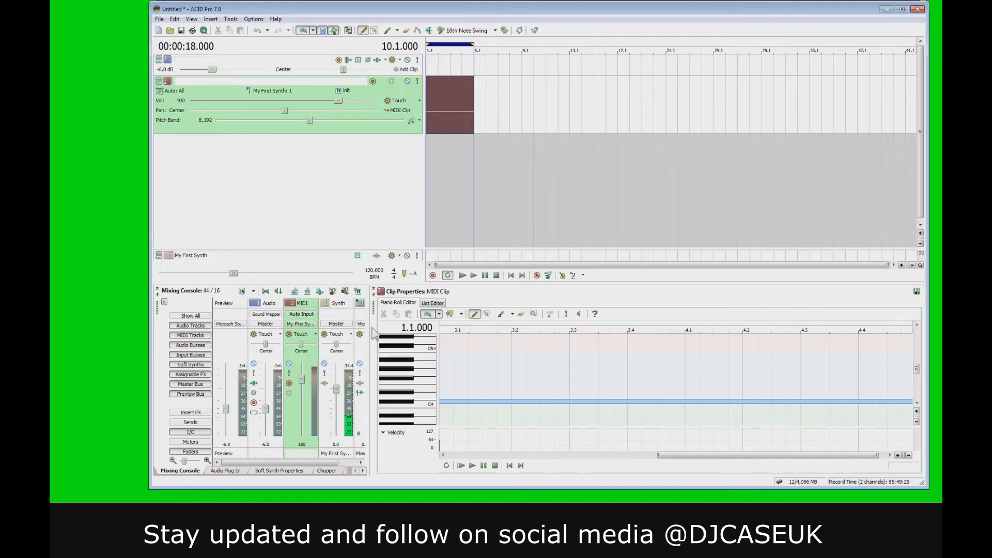
{"action": "left_click_drag", "start_coordinate": [369, 325], "coordinate": [631, 325]}
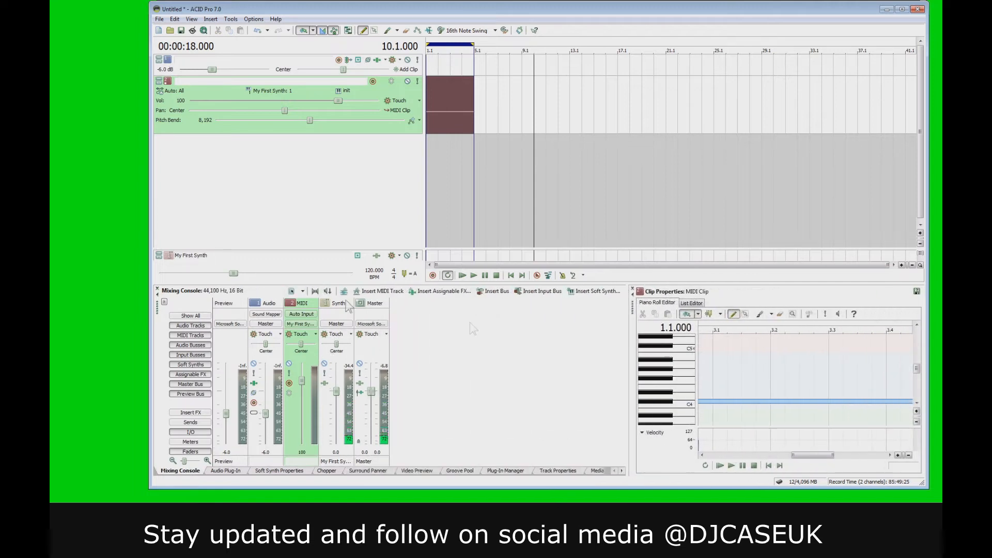
{"action": "left_click", "coordinate": [331, 383]}
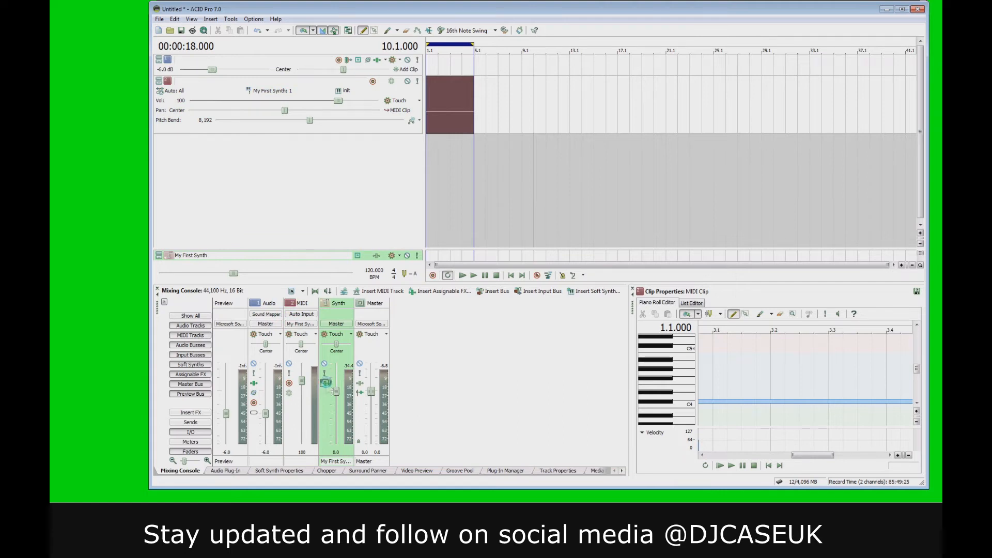
{"action": "left_click", "coordinate": [326, 383]}
{"action": "left_click", "coordinate": [480, 206]}
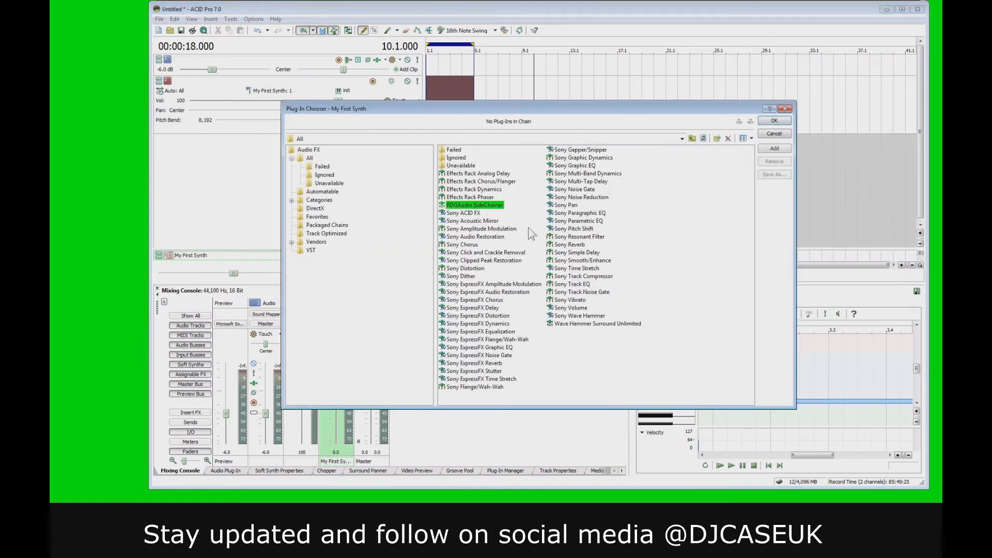
{"action": "left_click", "coordinate": [774, 149]}
{"action": "left_click", "coordinate": [774, 120]}
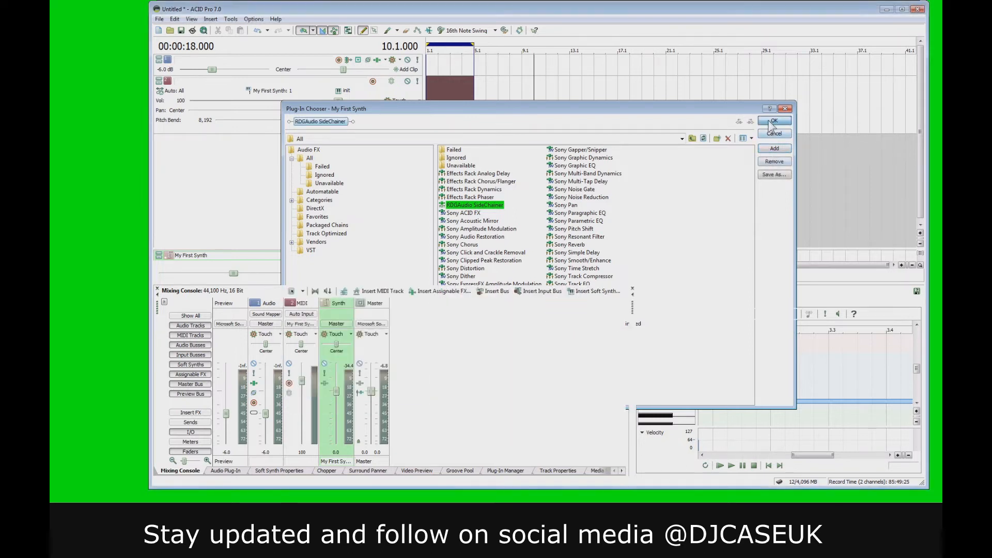
- Enlarge the plug-in area and choose the SideChainer shape that starts with a sharp dip and curves back up
{"action": "left_click_drag", "start_coordinate": [436, 284], "coordinate": [490, 209]}
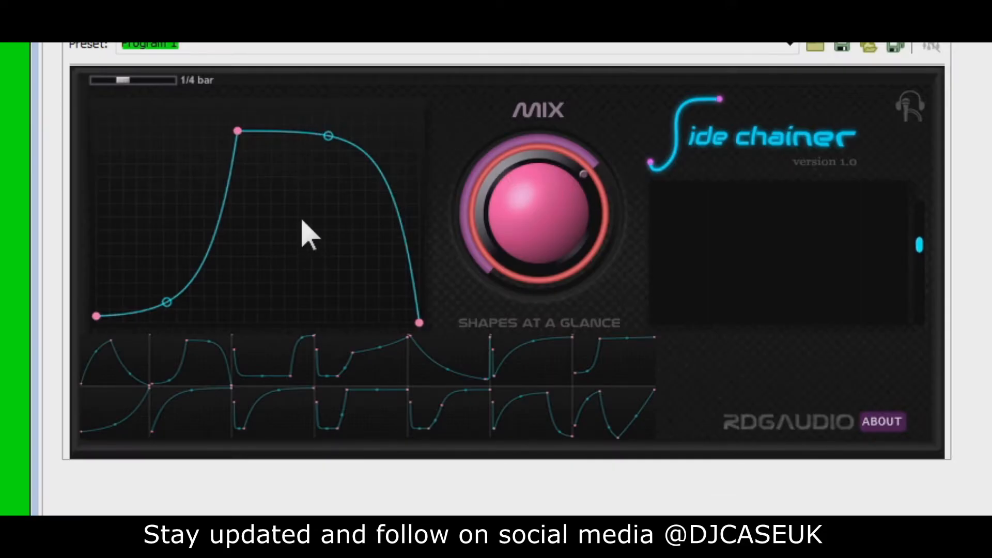
{"action": "left_click_drag", "start_coordinate": [920, 246], "coordinate": [919, 242]}
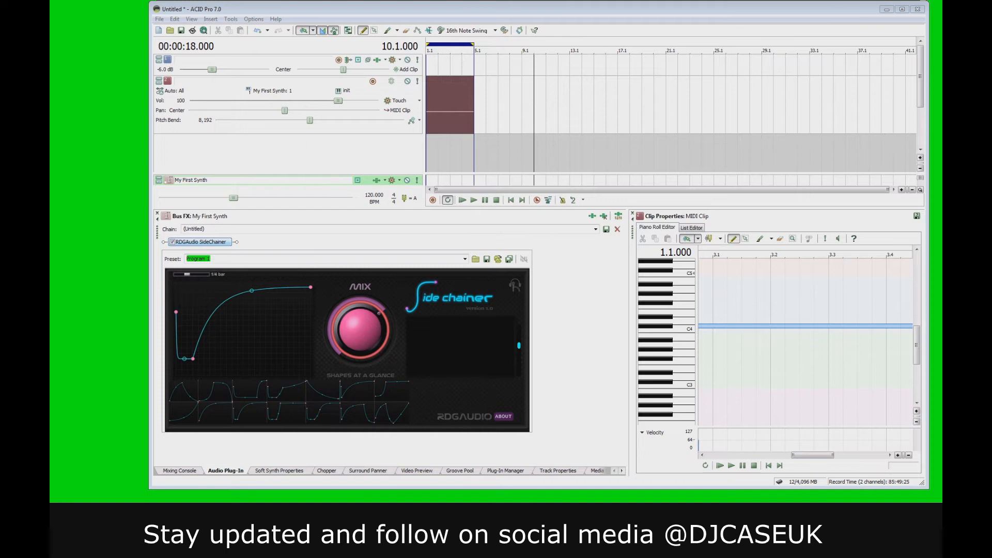
- Add the 001Kick drum_DM sample as a new track and place a kick on every beat of the first four bars
{"action": "left_click_drag", "start_coordinate": [266, 155], "coordinate": [343, 151]}
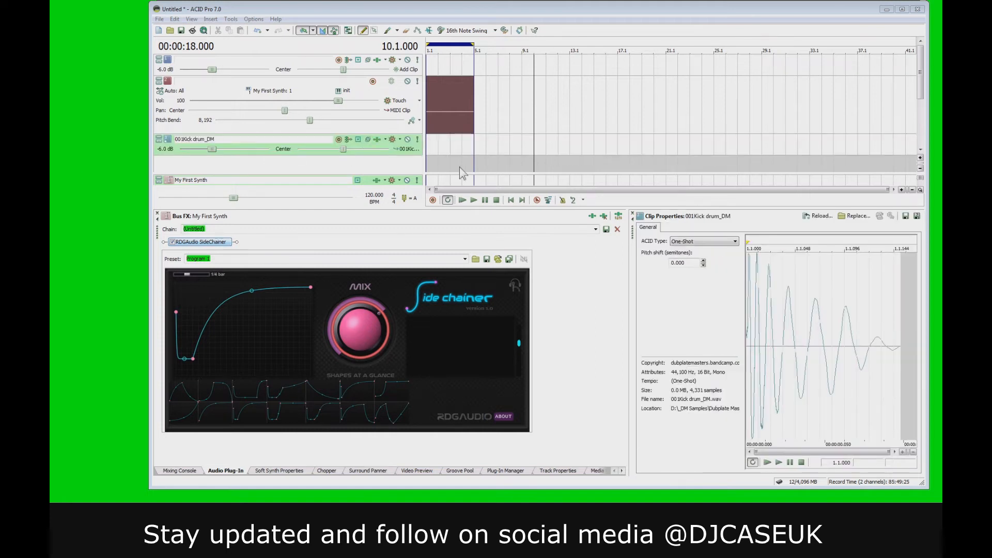
{"action": "left_click", "coordinate": [428, 148]}
{"action": "left_click", "coordinate": [437, 149]}
{"action": "scroll", "coordinate": [441, 150], "scroll_direction": "up", "scroll_amount": 4}
{"action": "left_click", "coordinate": [443, 148]}
{"action": "left_click", "coordinate": [457, 147]}
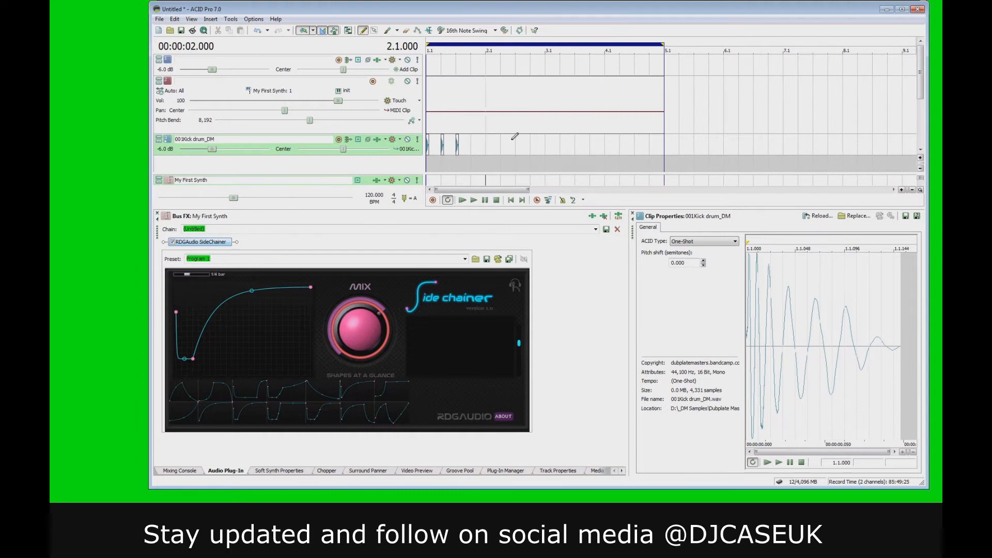
{"action": "left_click", "coordinate": [472, 147]}
{"action": "left_click", "coordinate": [487, 147]}
{"action": "left_click", "coordinate": [502, 148]}
{"action": "left_click", "coordinate": [516, 148]}
{"action": "left_click", "coordinate": [532, 147]}
{"action": "left_click", "coordinate": [546, 147]}
{"action": "left_click", "coordinate": [561, 148]}
{"action": "left_click", "coordinate": [576, 147]}
{"action": "left_click", "coordinate": [592, 147]}
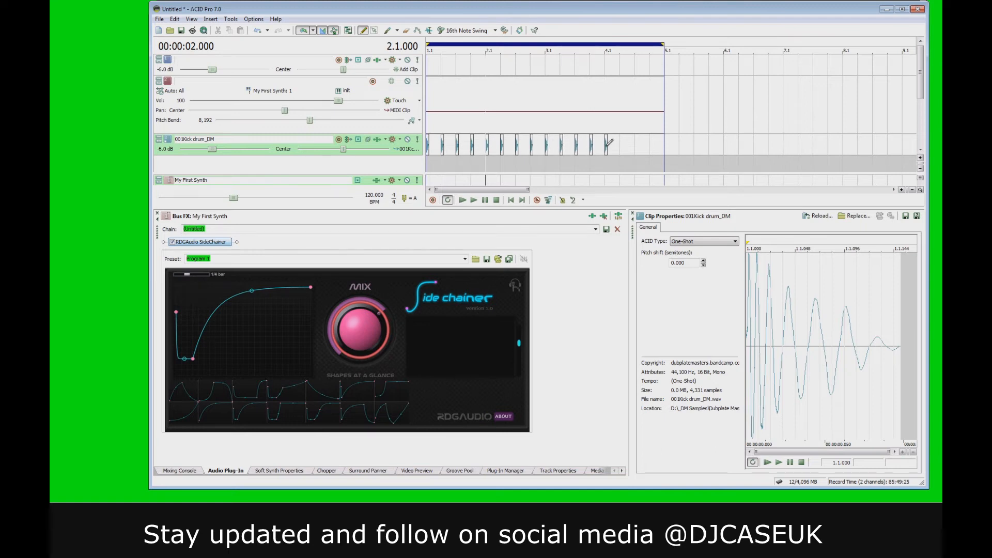
{"action": "left_click", "coordinate": [621, 146]}
{"action": "left_click", "coordinate": [636, 146]}
{"action": "left_click", "coordinate": [651, 145]}
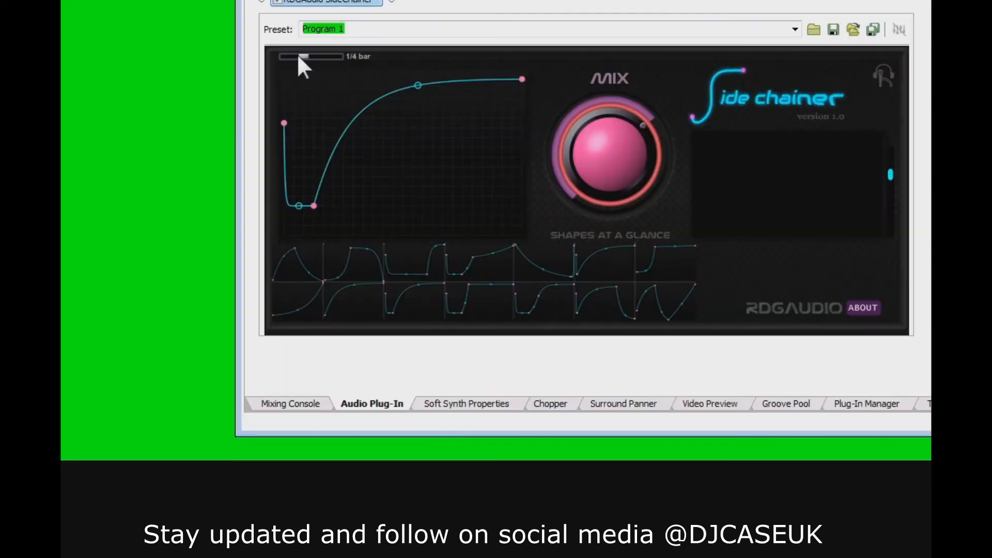
- Try the SideChainer curve at different lengths, including 1/8 bar and 1/4 bar, and finish with 1 bar
{"action": "left_click_drag", "start_coordinate": [304, 57], "coordinate": [287, 56]}
{"action": "left_click_drag", "start_coordinate": [335, 57], "coordinate": [304, 57]}
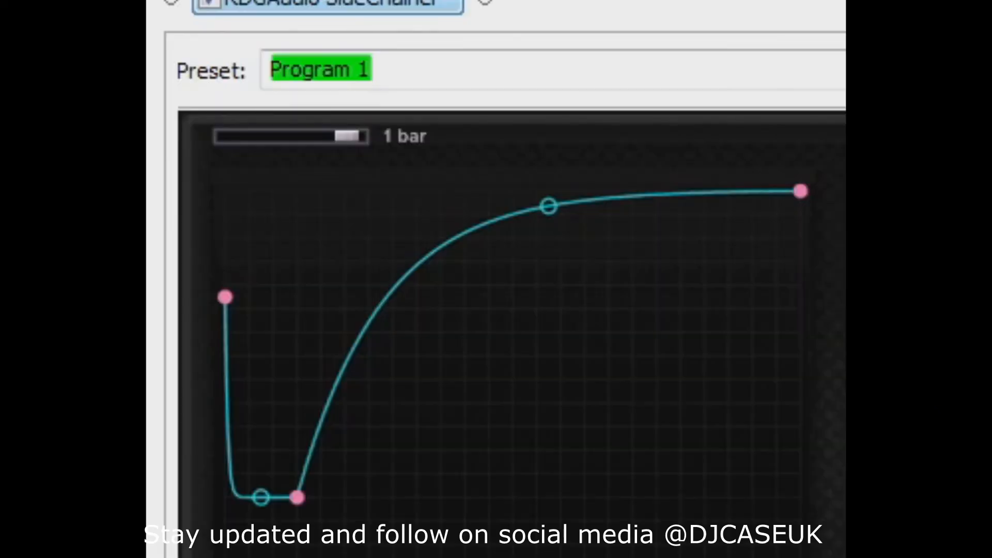
{"action": "left_click_drag", "start_coordinate": [347, 136], "coordinate": [235, 135]}
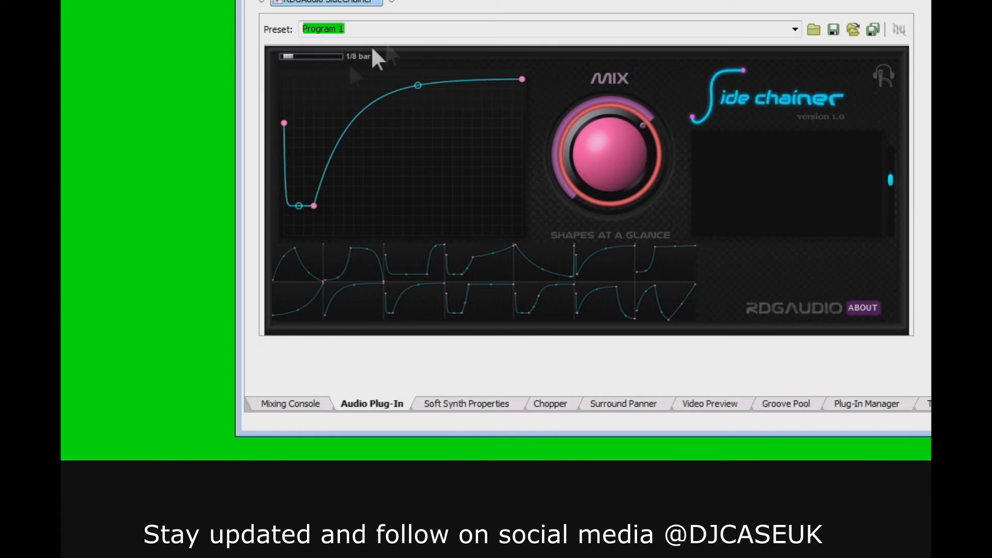
{"action": "left_click_drag", "start_coordinate": [284, 56], "coordinate": [336, 55]}
{"action": "left_click_drag", "start_coordinate": [334, 58], "coordinate": [305, 55]}
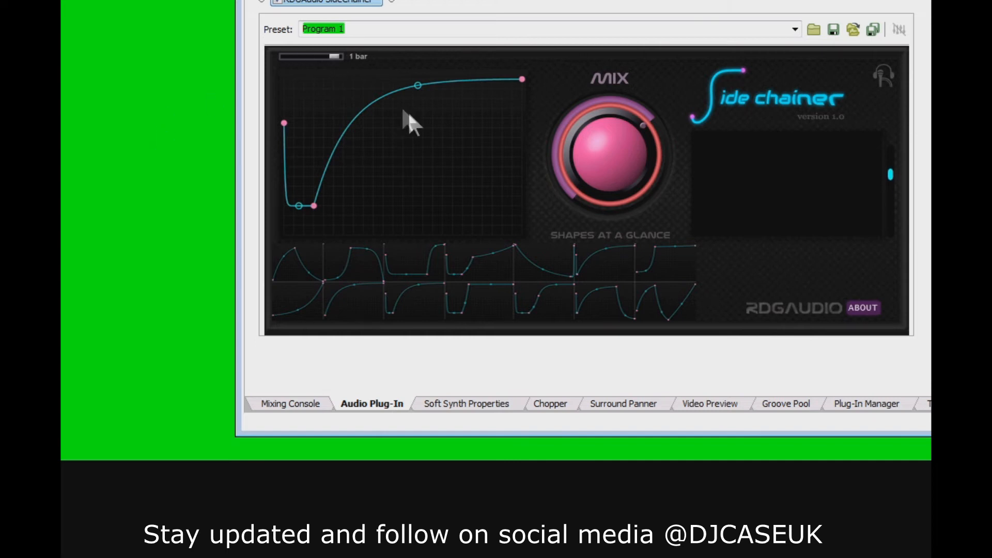
{"action": "mouse_move", "coordinate": [333, 58]}
{"action": "left_mouse_down"}
{"action": "mouse_move", "coordinate": [304, 57]}
{"action": "mouse_move", "coordinate": [335, 56]}
{"action": "left_mouse_up"}
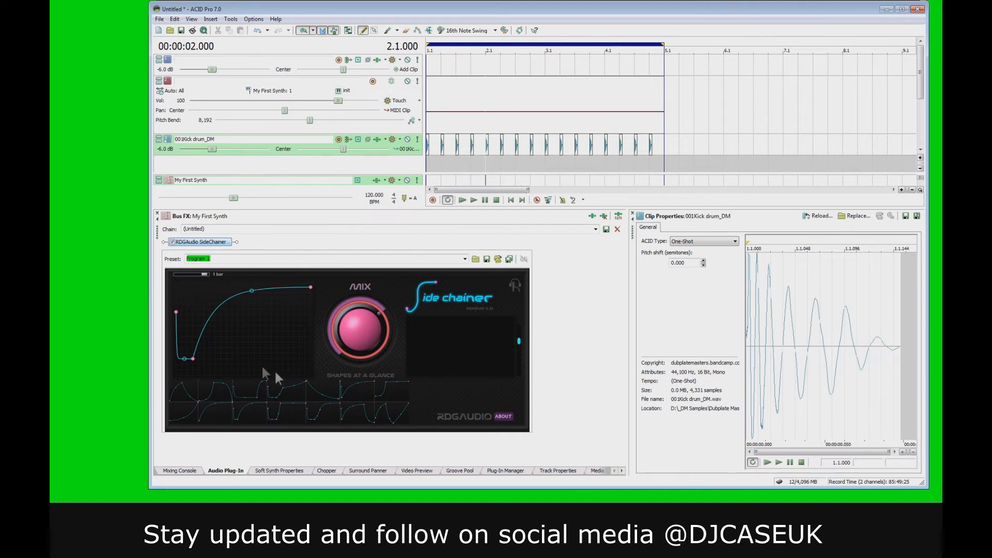
- Mute the 001Kick drum_DM track and play the synth loop to compare it with the SideChainer switched off and on
{"action": "left_click", "coordinate": [408, 140]}
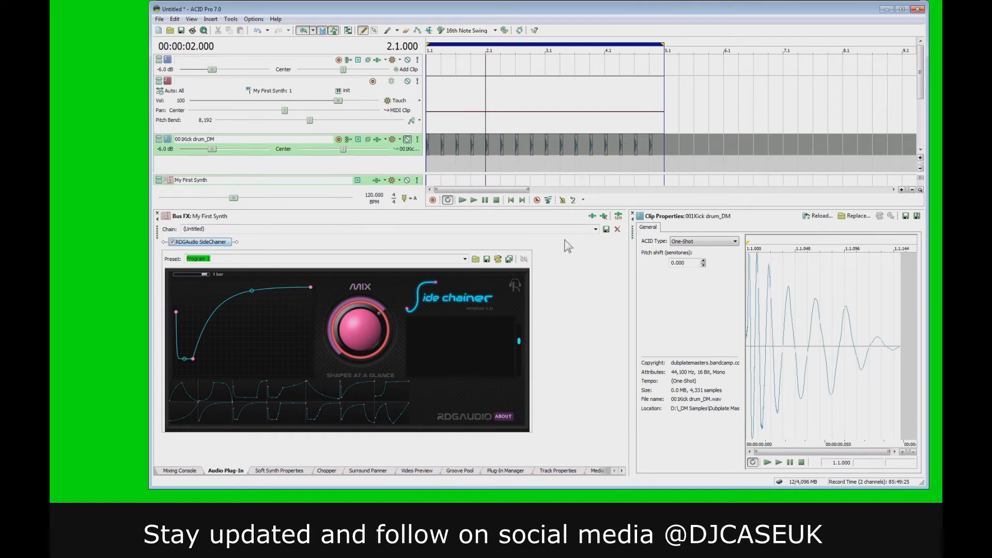
{"action": "left_click", "coordinate": [172, 242]}
{"action": "left_click", "coordinate": [462, 201]}
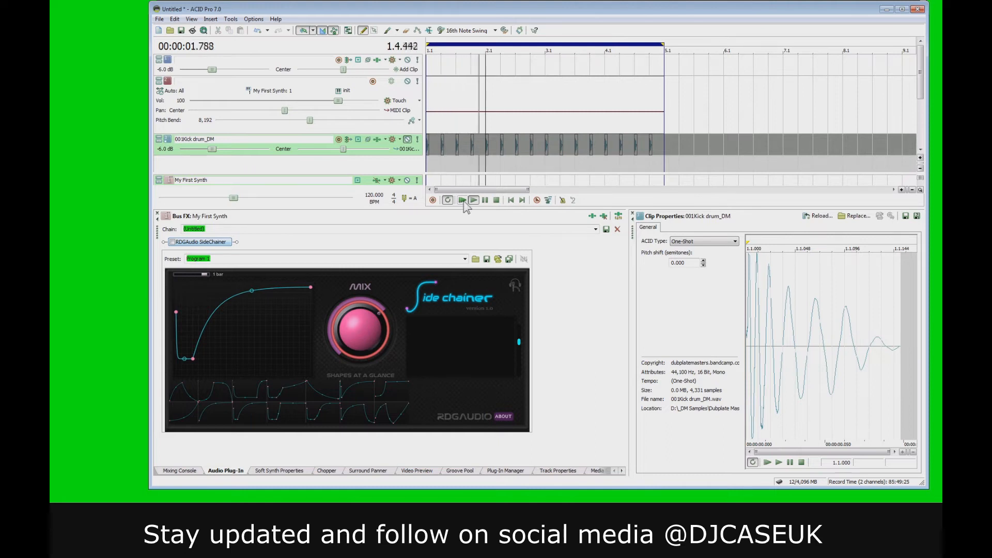
{"action": "left_click", "coordinate": [497, 201]}
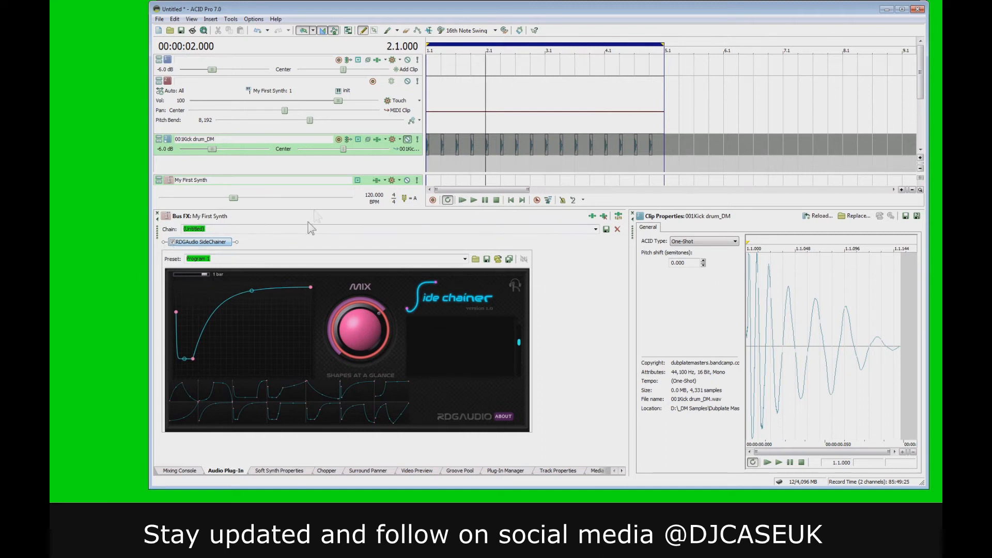
{"action": "left_click", "coordinate": [462, 201]}
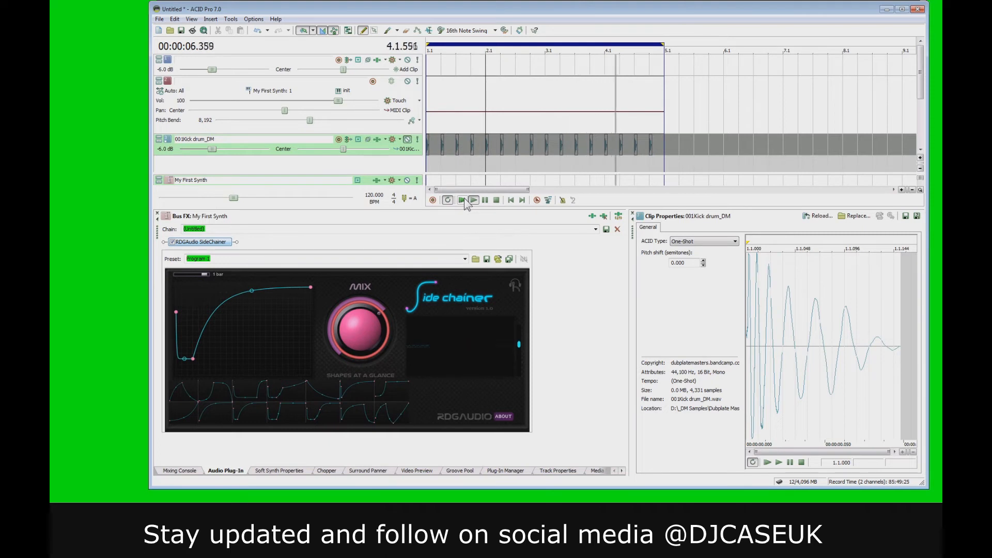
{"action": "left_click", "coordinate": [496, 200]}
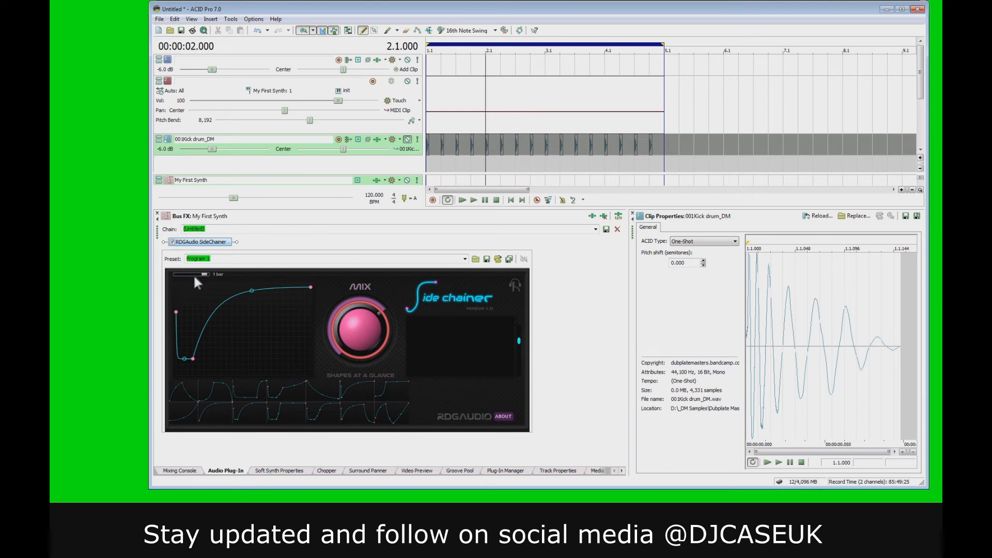
- Set the SideChainer curve length to 1/2 bar and play the loop to hear it
{"action": "left_click_drag", "start_coordinate": [203, 275], "coordinate": [196, 275]}
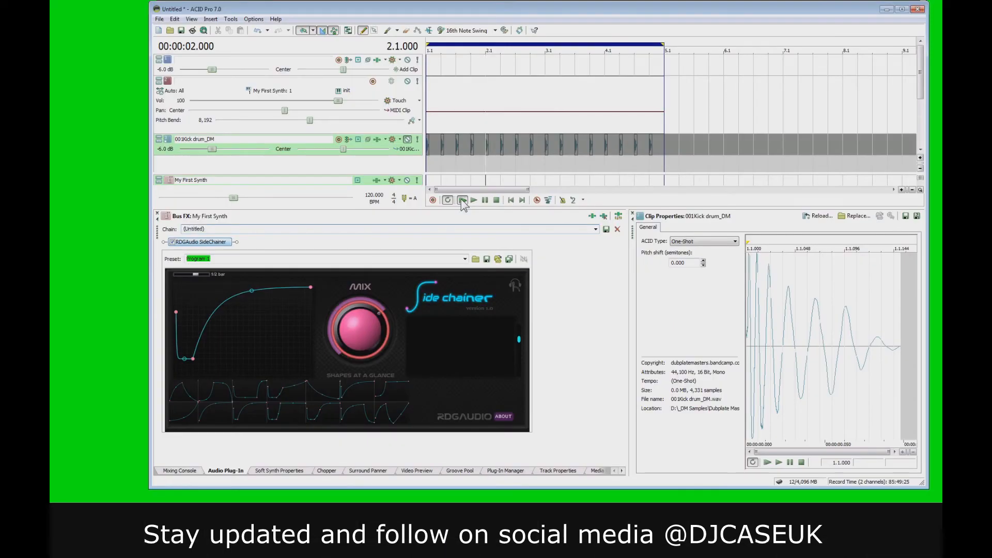
{"action": "left_click", "coordinate": [462, 200]}
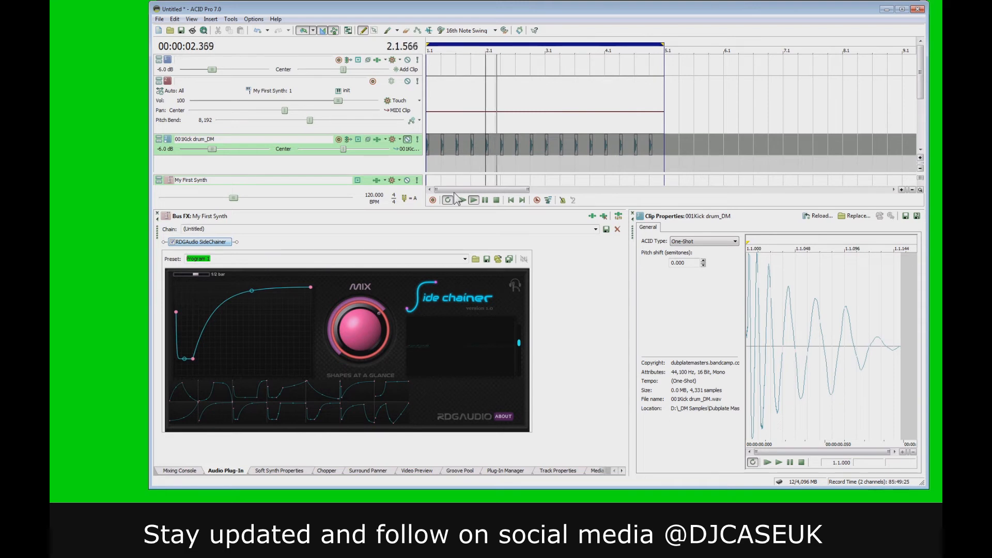
{"action": "left_click", "coordinate": [496, 200]}
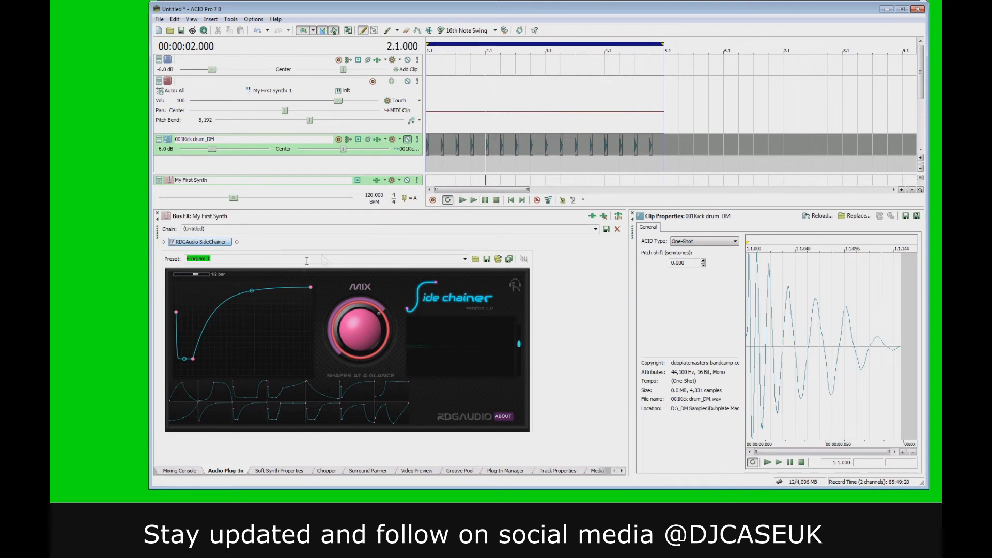
- Set the SideChainer curve length to 1/4 bar, play the loop, and unmute the 001Kick drum_DM track
{"action": "left_click_drag", "start_coordinate": [225, 41], "coordinate": [180, 43]}
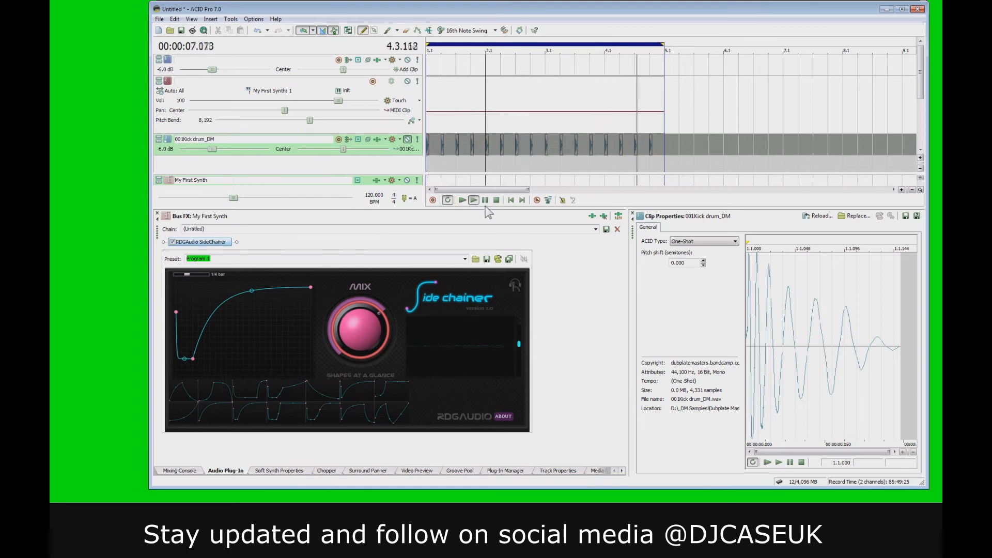
{"action": "left_click", "coordinate": [495, 200]}
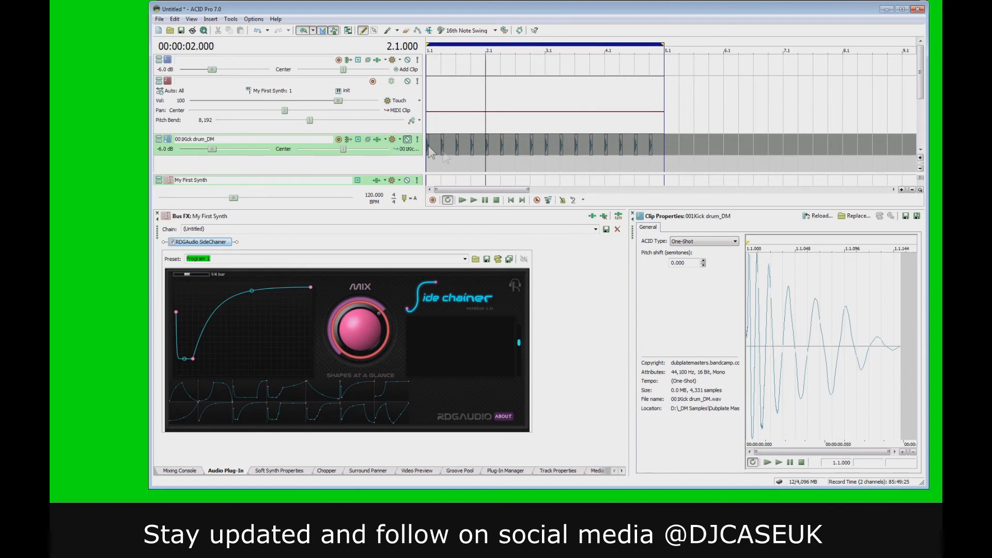
{"action": "left_click", "coordinate": [473, 200]}
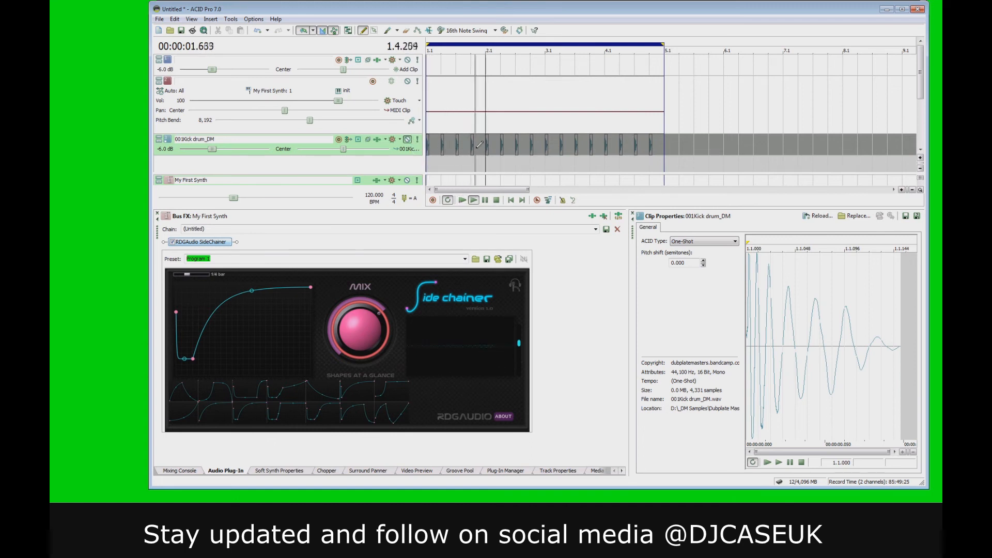
{"action": "left_click", "coordinate": [496, 200]}
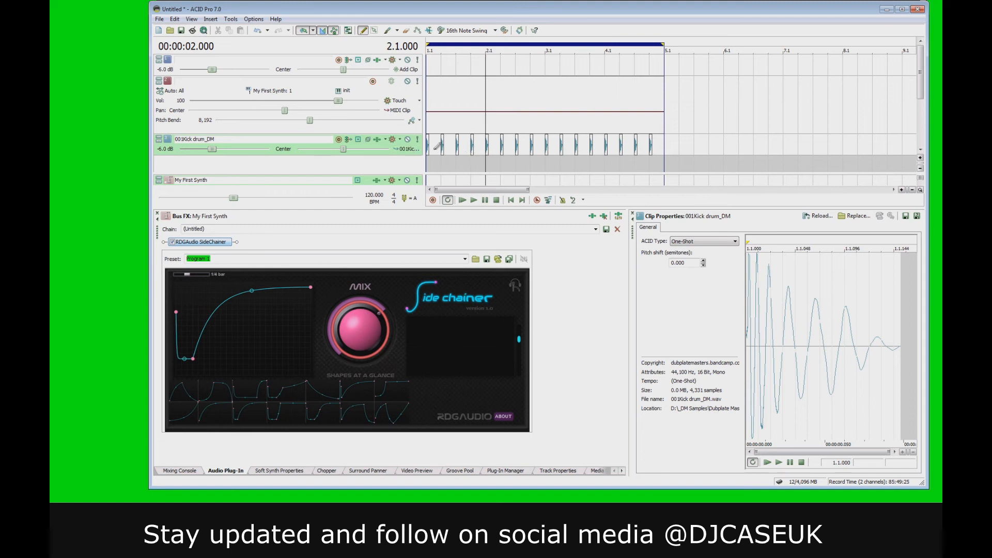
- Play the synth loop together with the kick and toggle the SideChainer during playback to compare the sound
{"action": "left_click", "coordinate": [467, 200]}
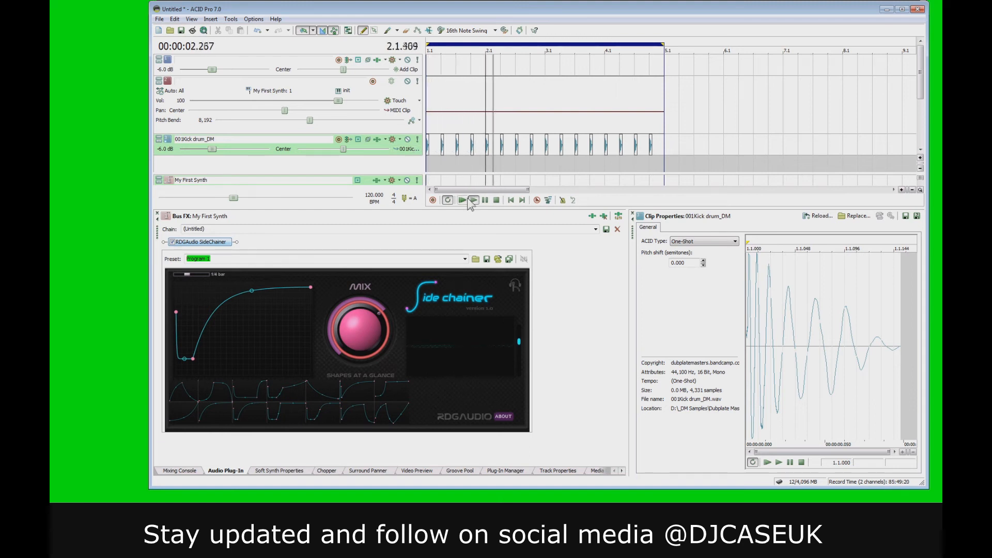
{"action": "left_click", "coordinate": [495, 200]}
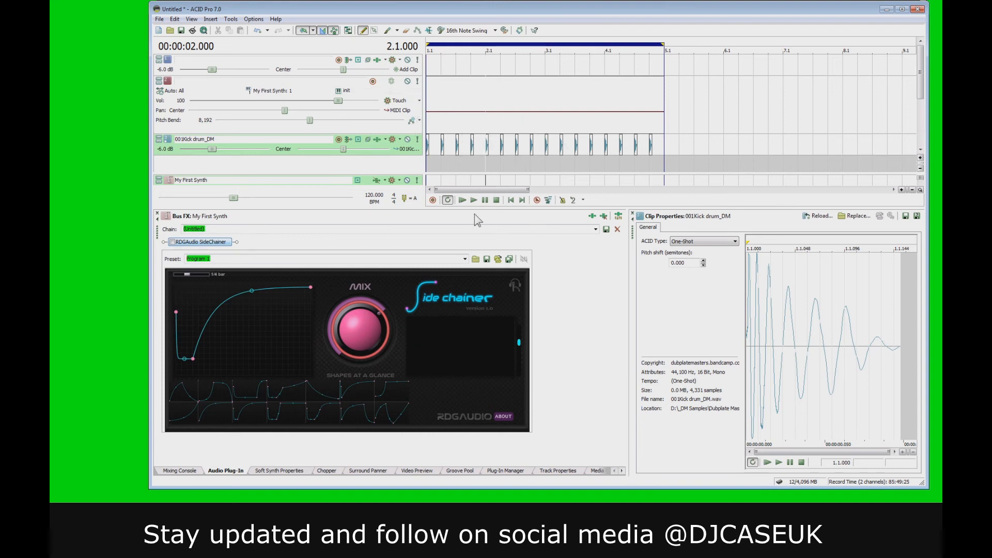
{"action": "left_click", "coordinate": [463, 200]}
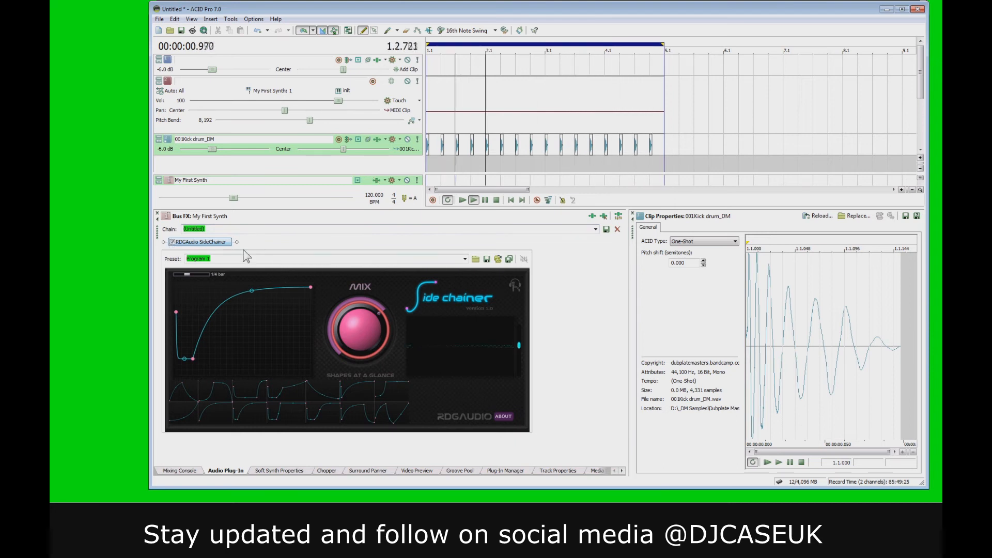
{"action": "left_click", "coordinate": [172, 242]}
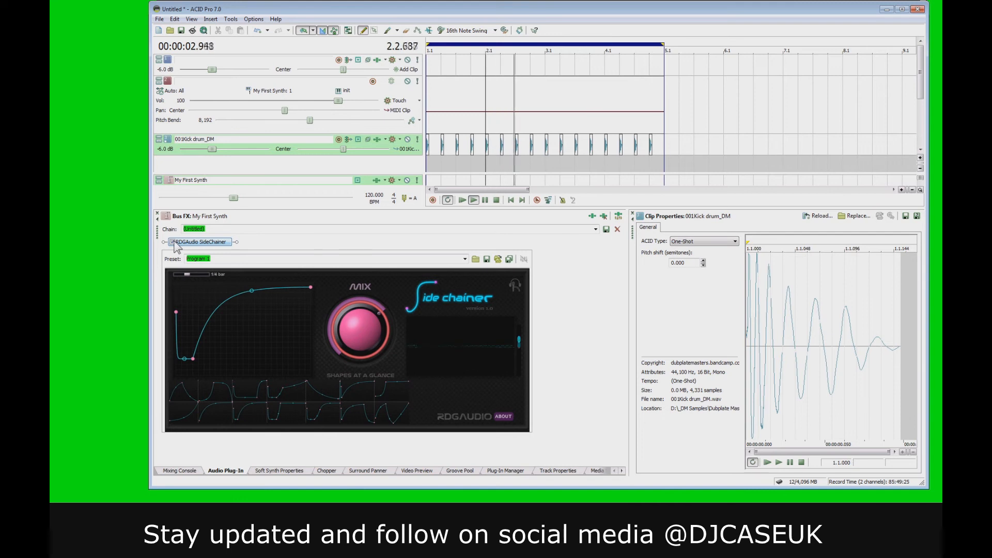
{"action": "left_click", "coordinate": [497, 200]}
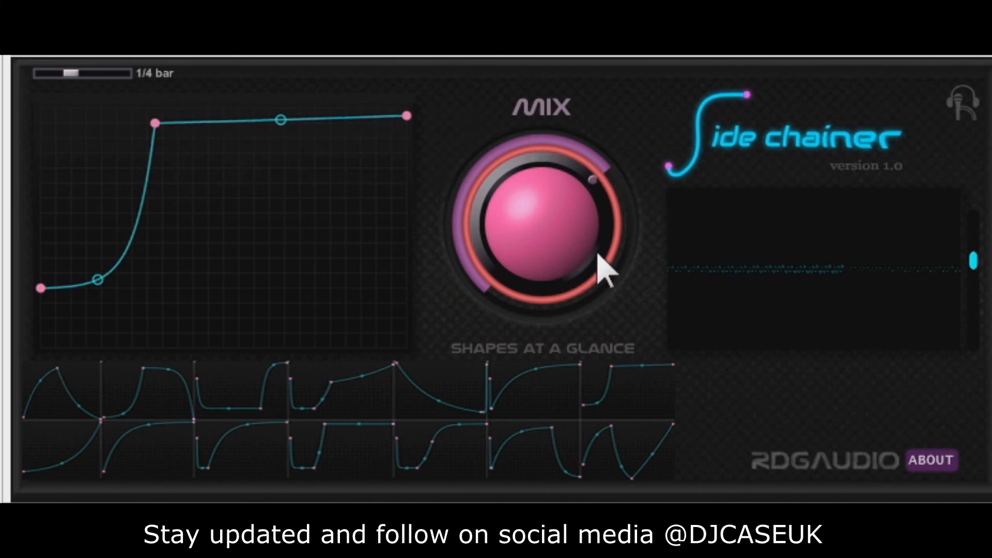
- Sweep the SideChainer's Mix down and back up to maximum, and set the curve length to 1/4 bar
{"action": "left_click_drag", "start_coordinate": [521, 204], "coordinate": [521, 192]}
{"action": "left_click_drag", "start_coordinate": [554, 192], "coordinate": [554, 274]}
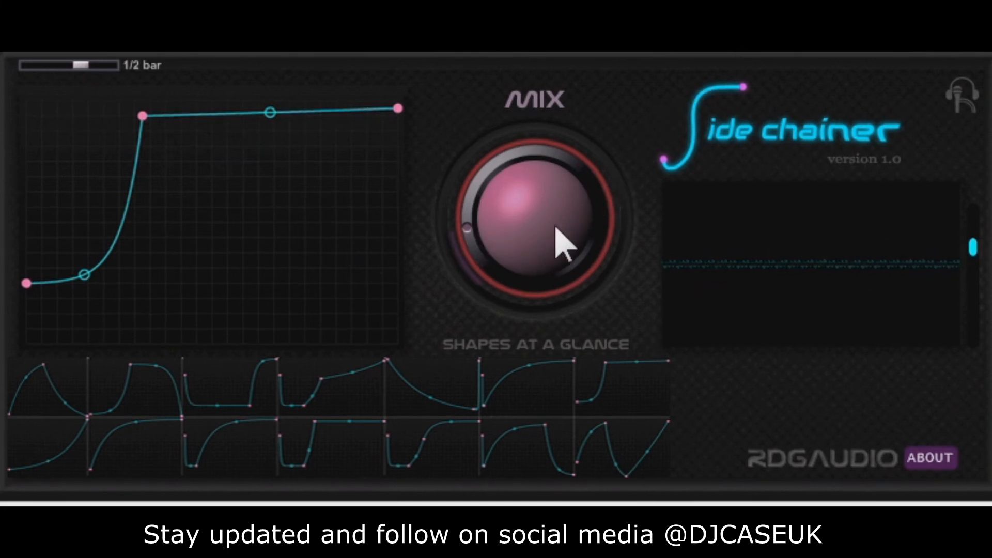
{"action": "left_click_drag", "start_coordinate": [563, 249], "coordinate": [564, 136]}
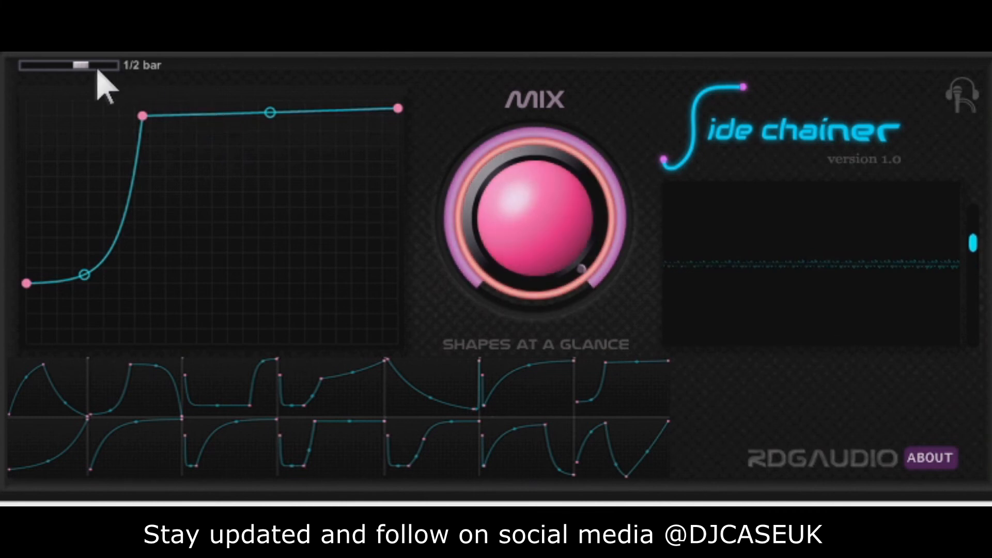
{"action": "left_click_drag", "start_coordinate": [83, 66], "coordinate": [57, 66]}
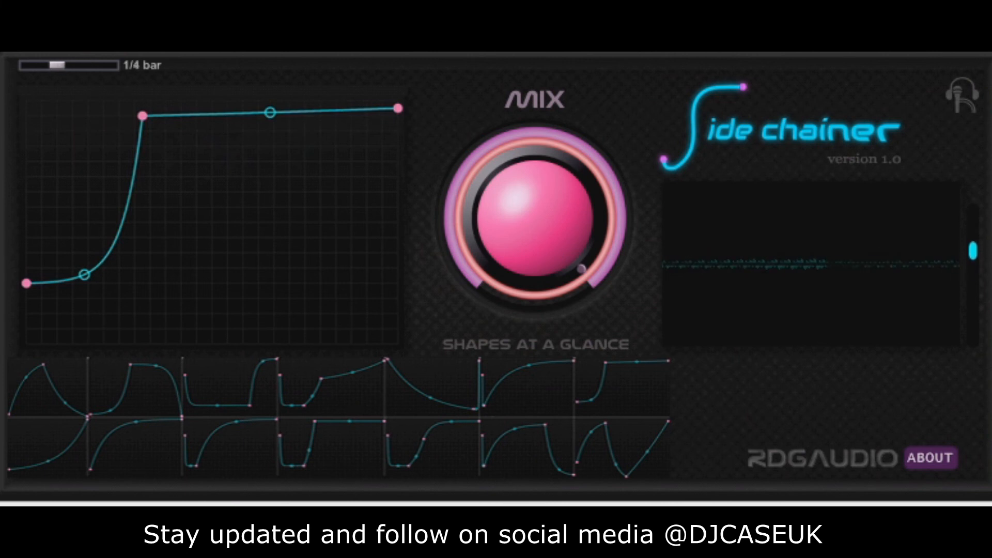
{"action": "left_click_drag", "start_coordinate": [57, 66], "coordinate": [34, 66]}
- Cycle through the SideChainer shapes, ending on the one that drops, stays low and rises steeply near its end
{"action": "left_click", "coordinate": [229, 192]}
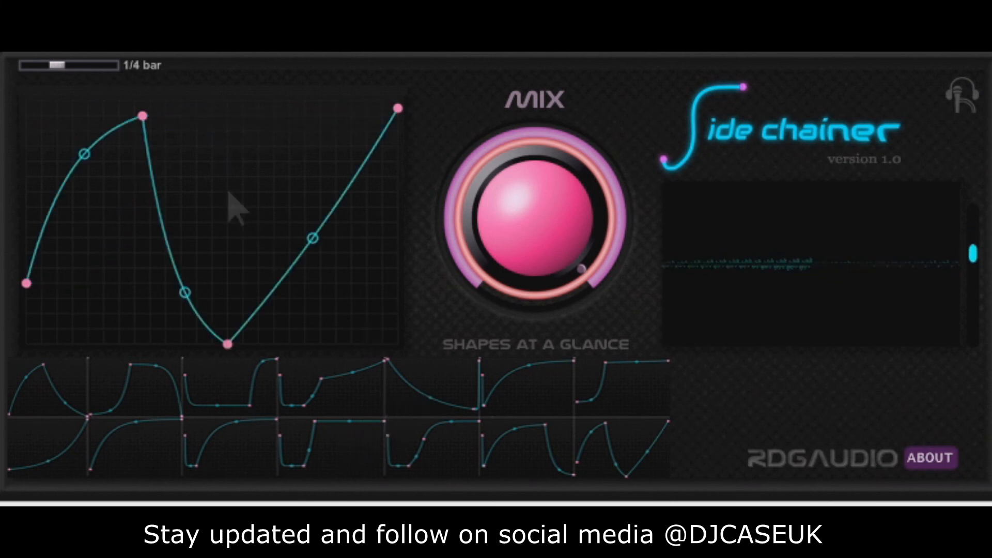
{"action": "left_click", "coordinate": [223, 260]}
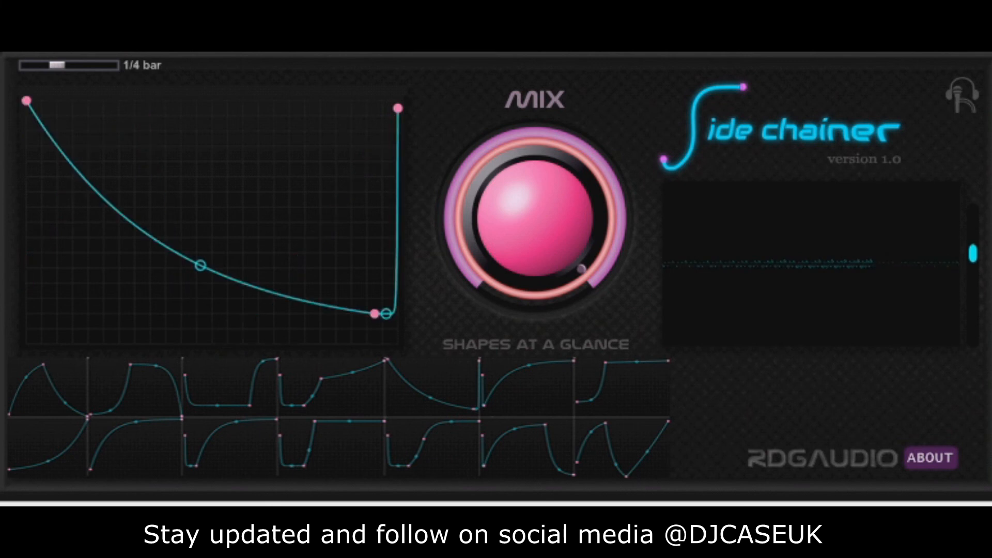
{"action": "left_click", "coordinate": [224, 260]}
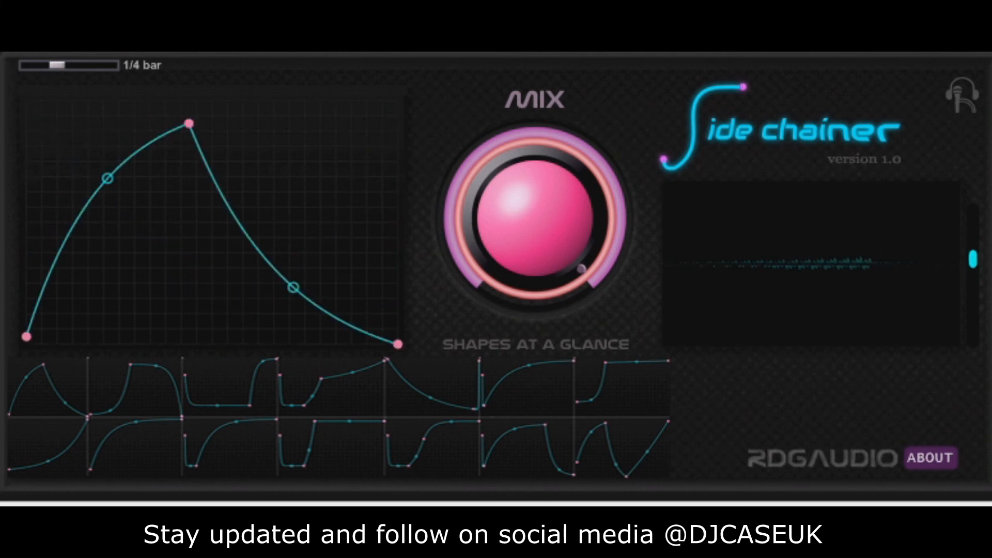
{"action": "left_click", "coordinate": [218, 294]}
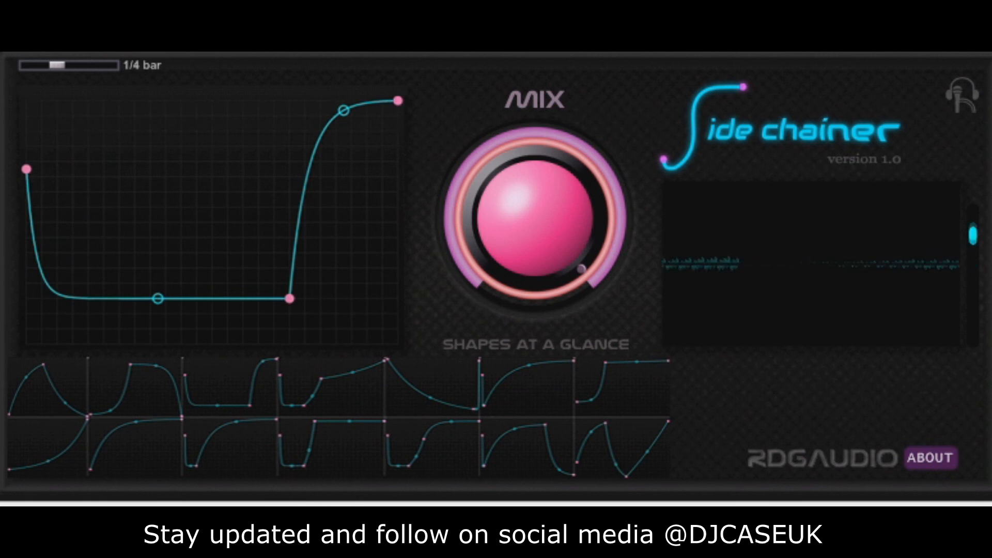